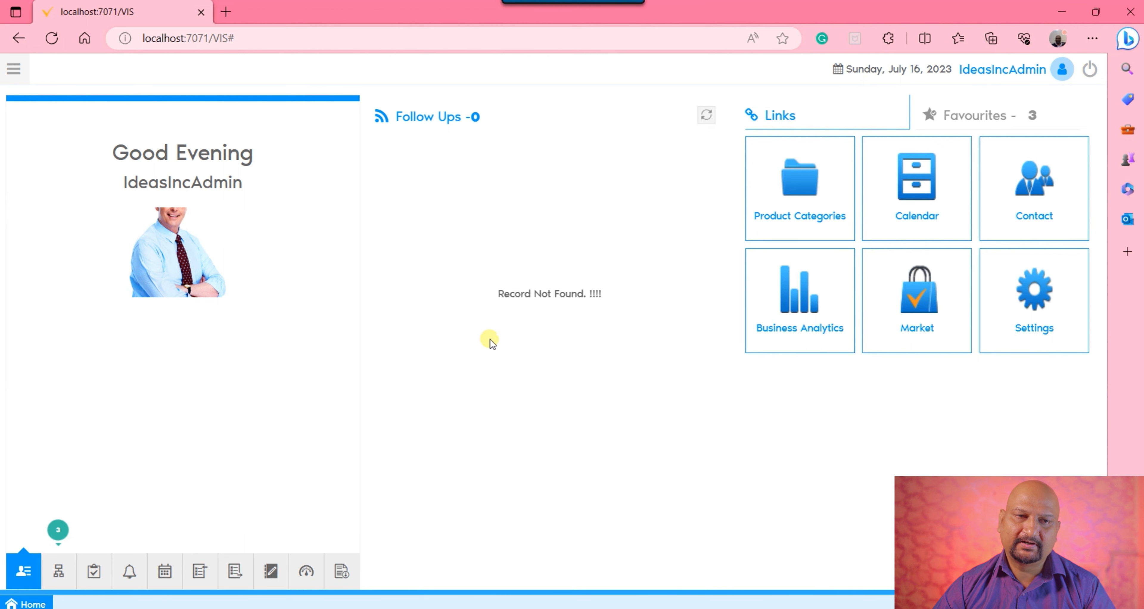
Find the Recurring window and open it in single-record form view.
click(13, 71)
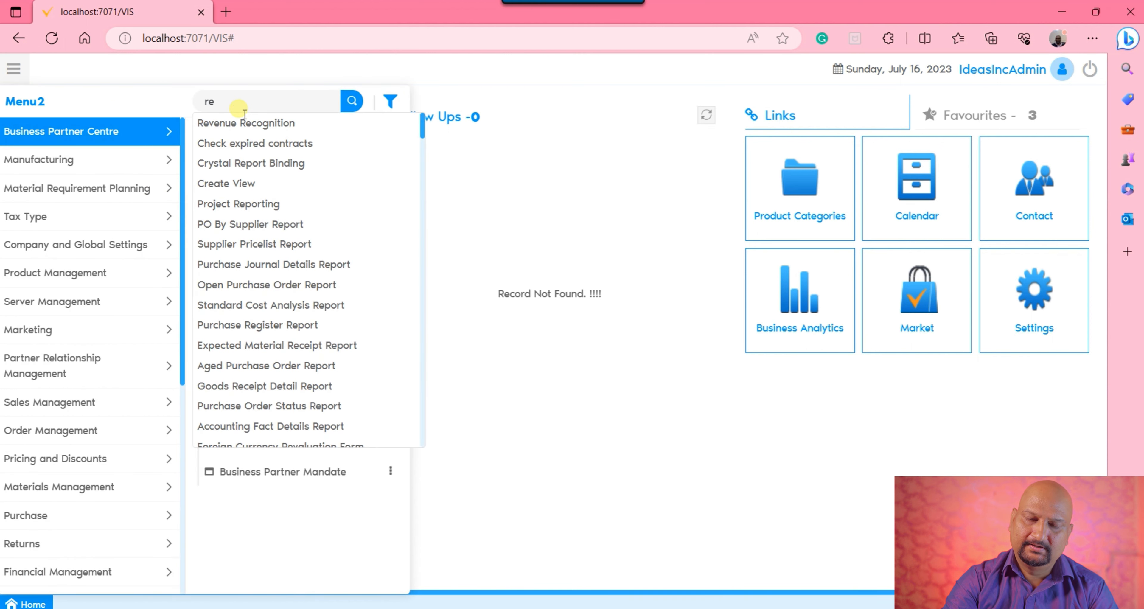
text(recu)
key(Down)
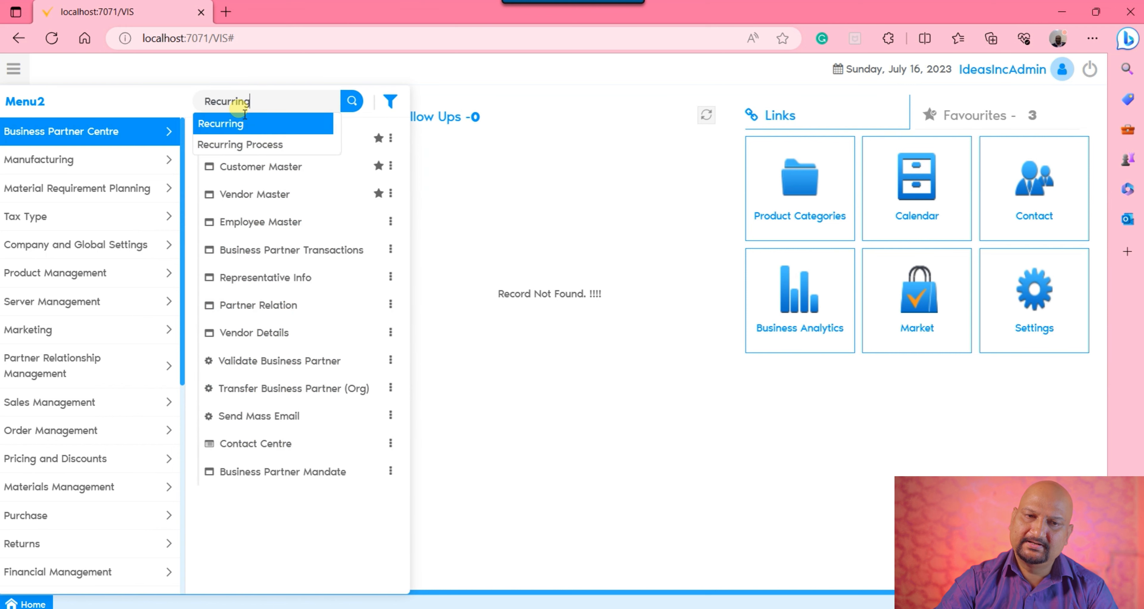
key(Return)
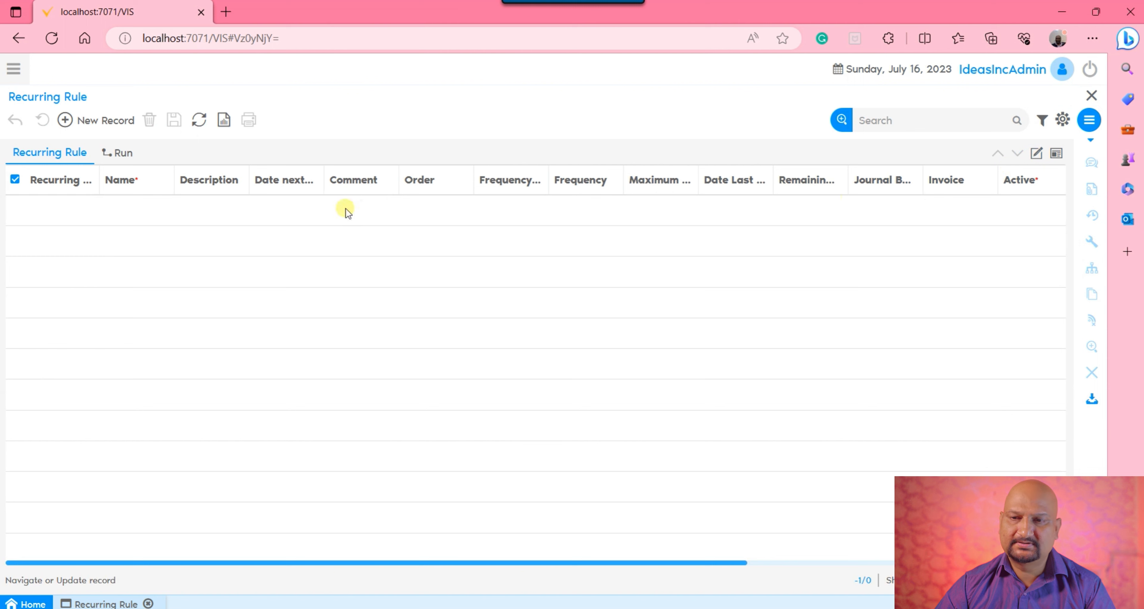
click(1038, 154)
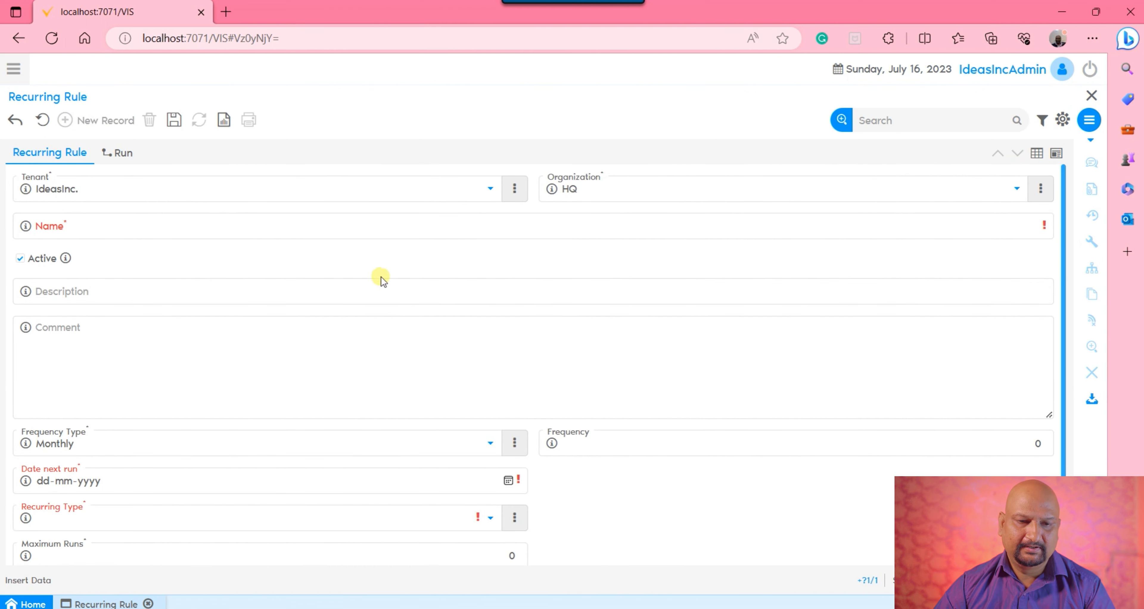
Set the recurring rule's Recurring Type to Invoice and go to its Invoice field.
scroll(390, 266, down, 1)
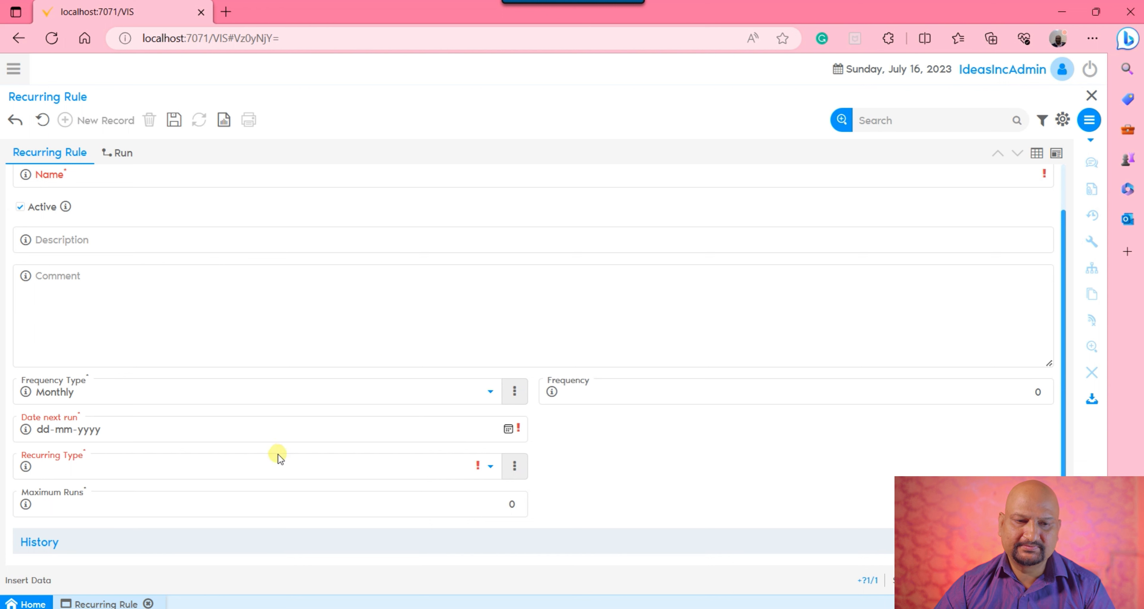
click(289, 472)
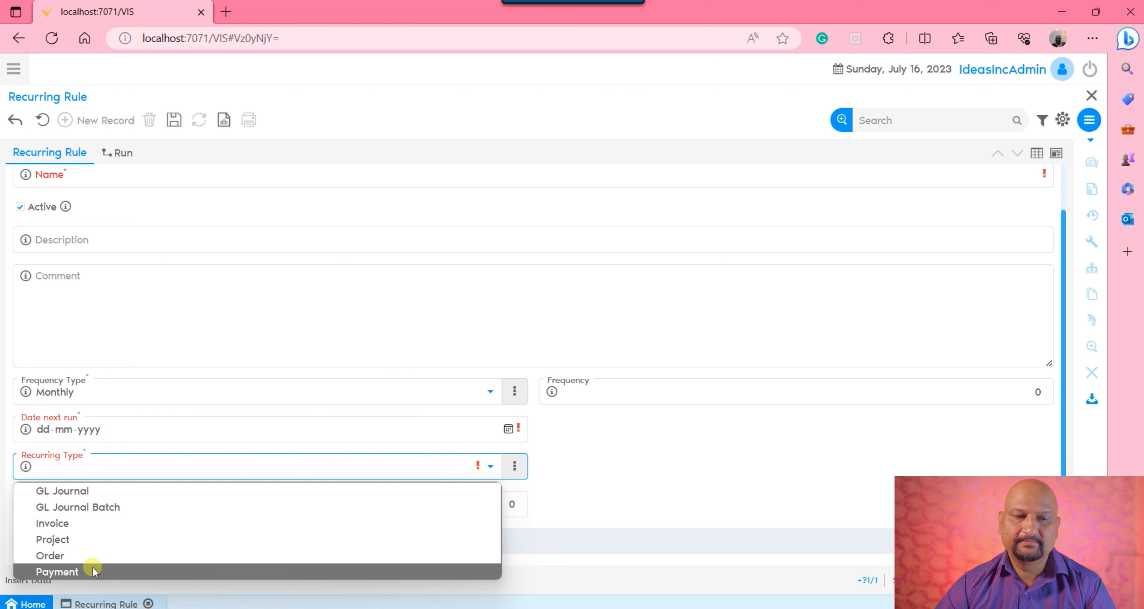
click(148, 524)
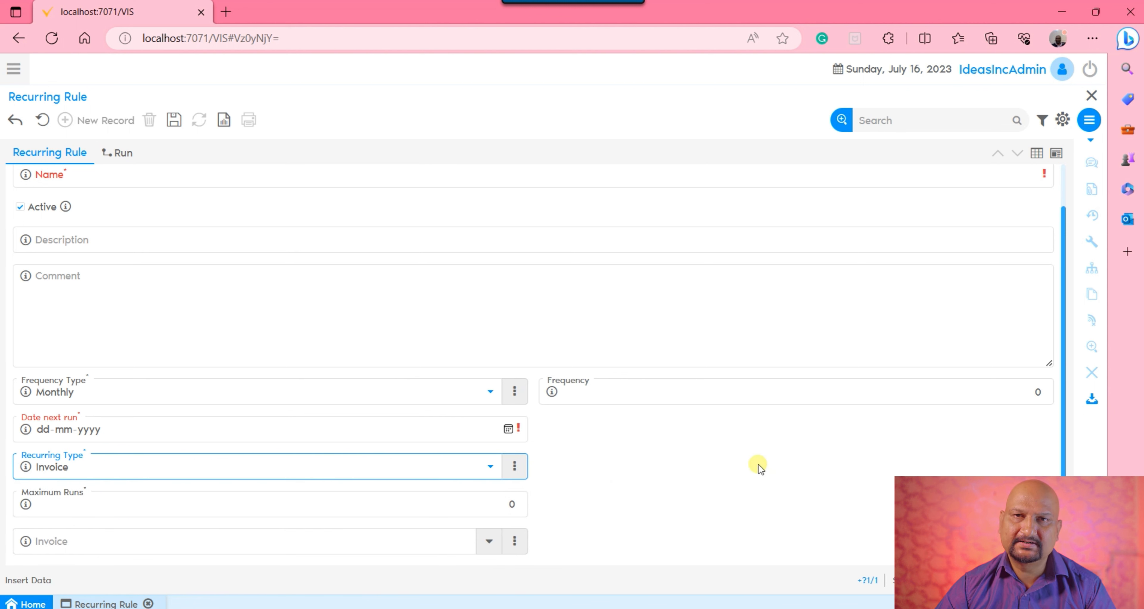
click(739, 466)
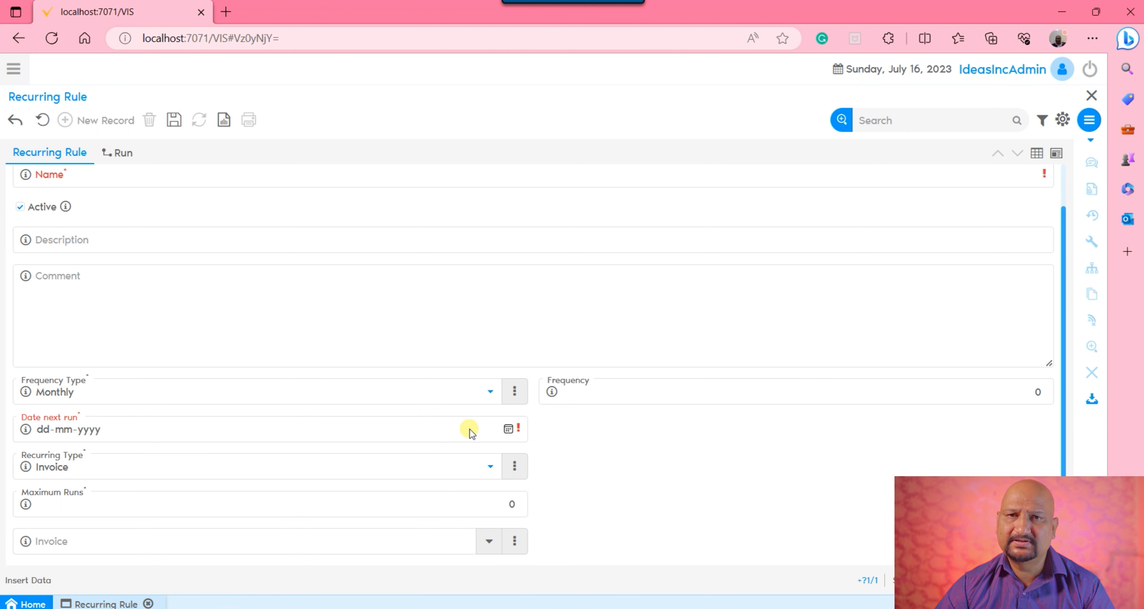
scroll(289, 384, down, 1)
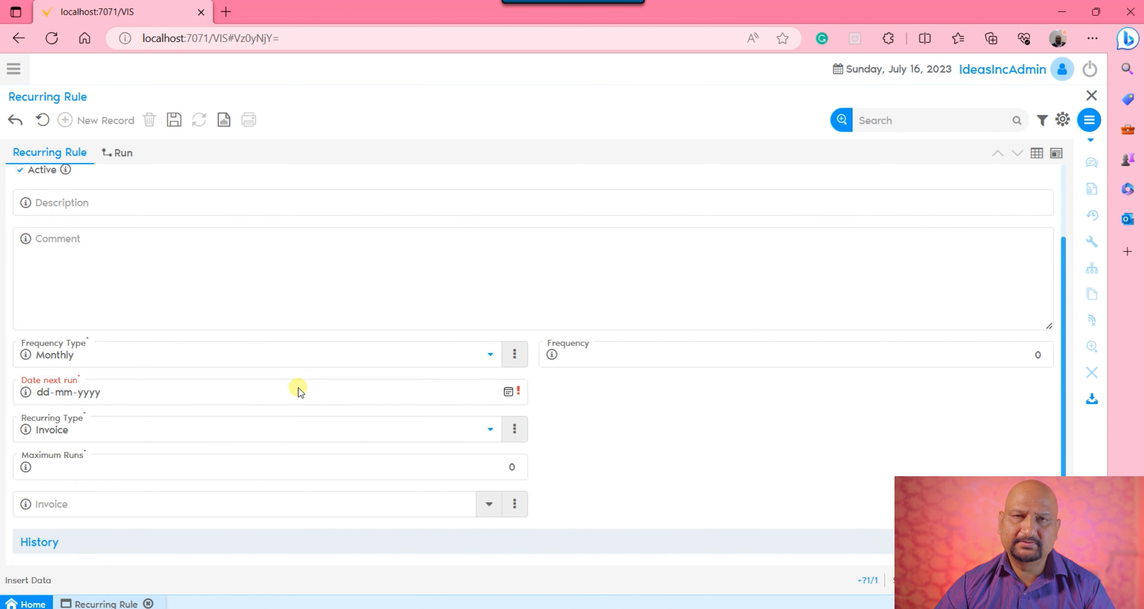
click(69, 510)
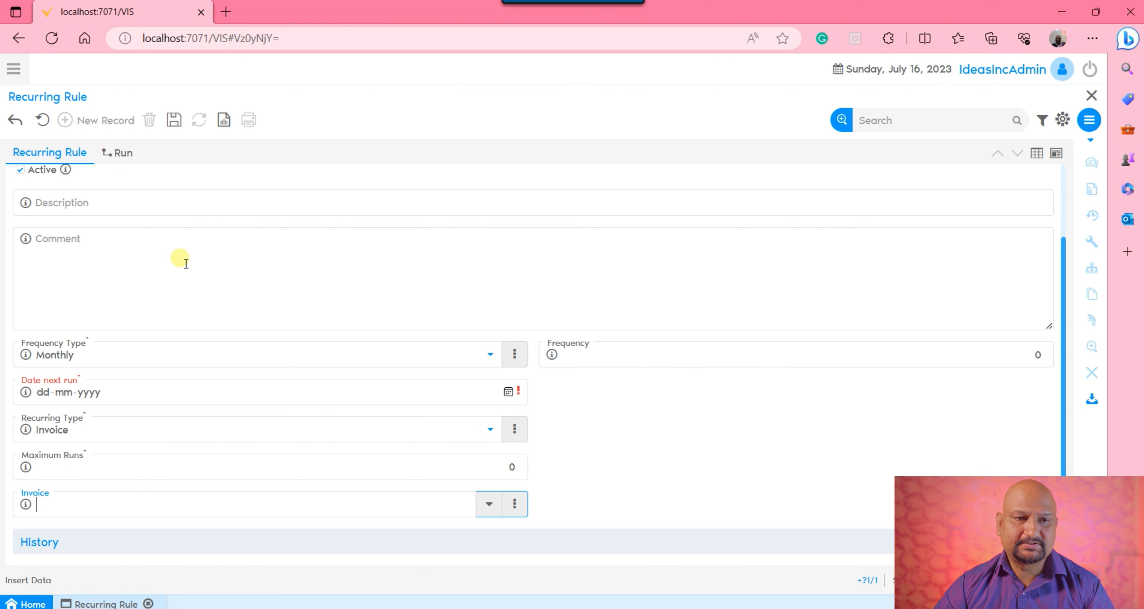
Search the application for "expen" and open the Expense Invoice (Alpha) window.
scroll(181, 259, up, 2)
click(13, 68)
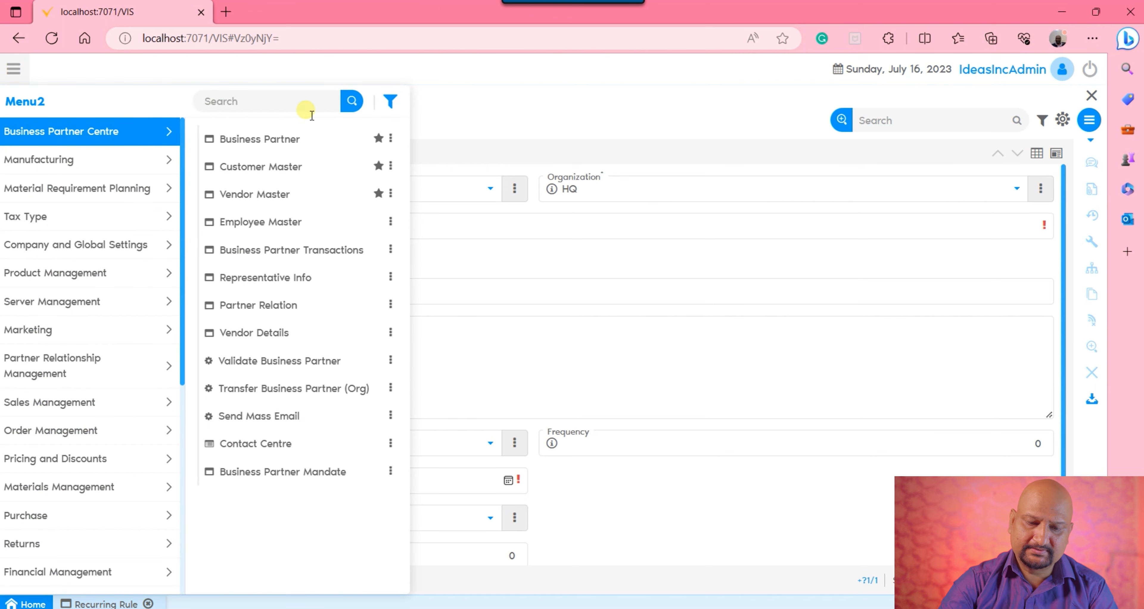
text(expe)
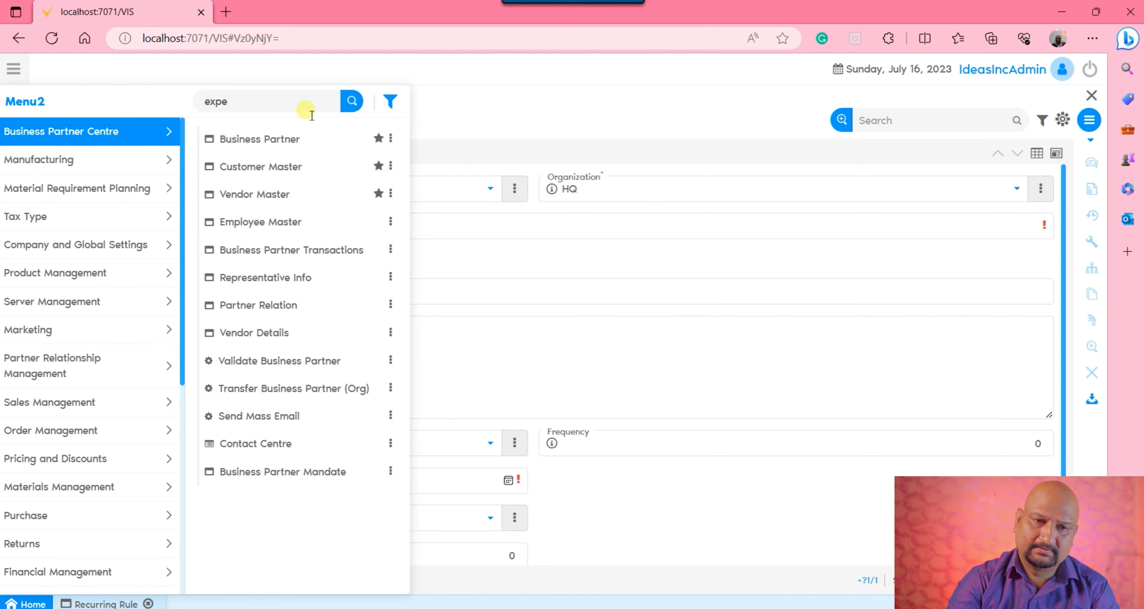
text(n)
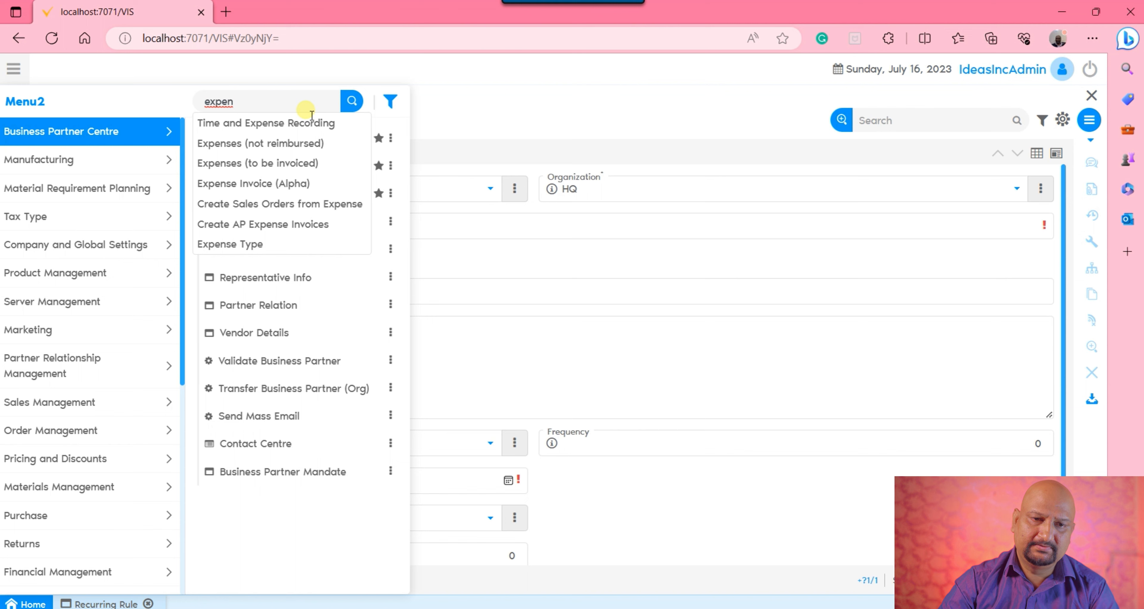
key(Down)
key(Down)
key(Down)
key(Down)
key(Return)
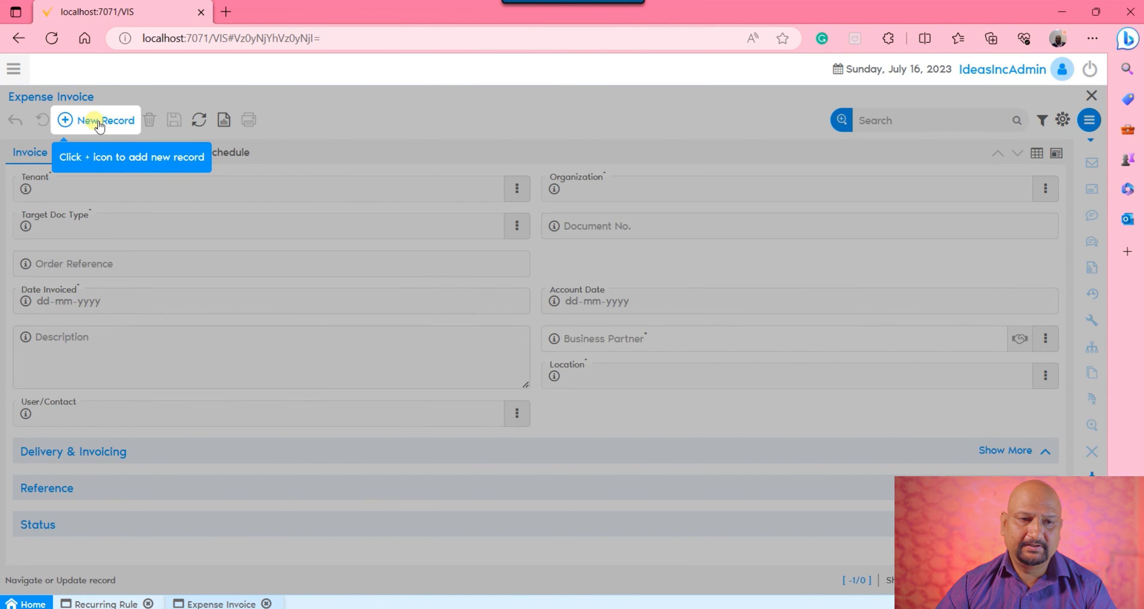
Create a new expense invoice record with Expense Invoice as the target document type.
click(98, 127)
click(266, 228)
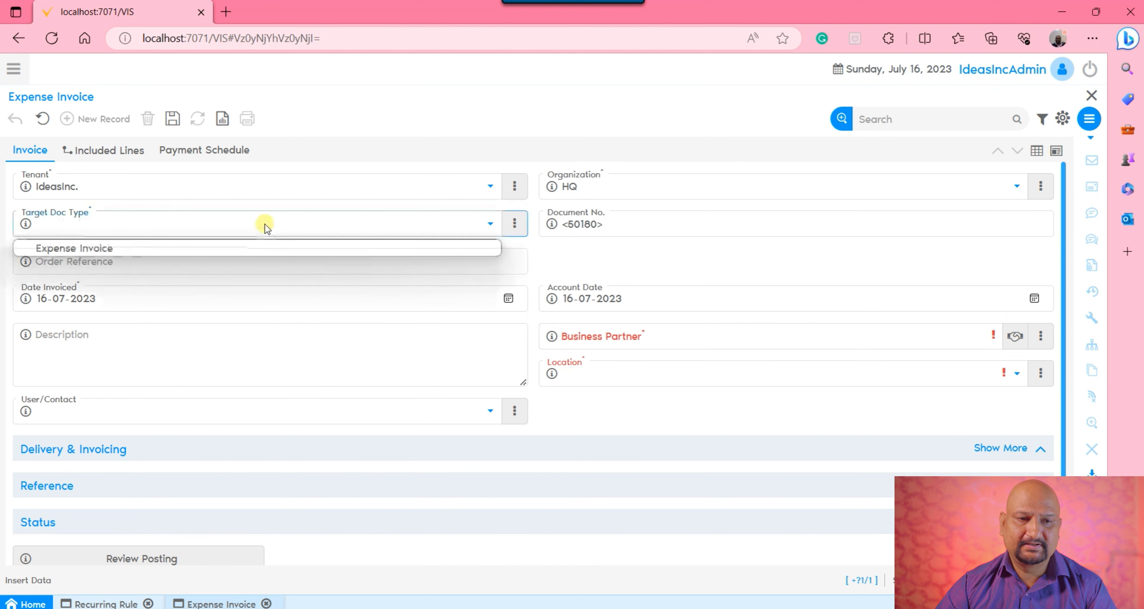
click(140, 247)
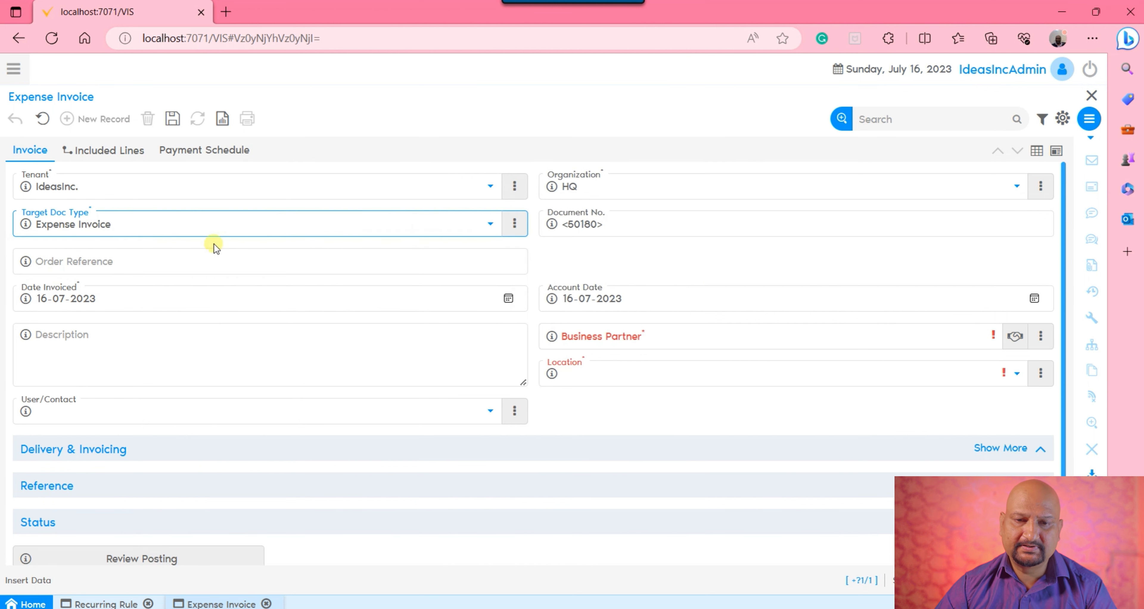
Choose Roxxon Wires as the invoice's business partner, removing the Employee filter from the partner search.
click(1015, 338)
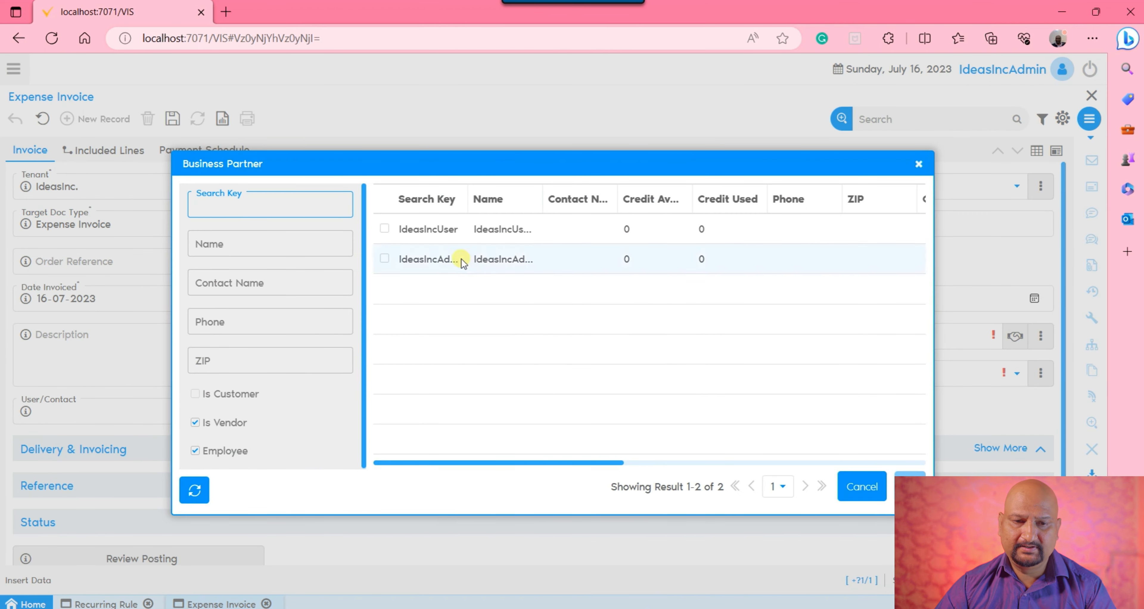
click(195, 451)
click(194, 489)
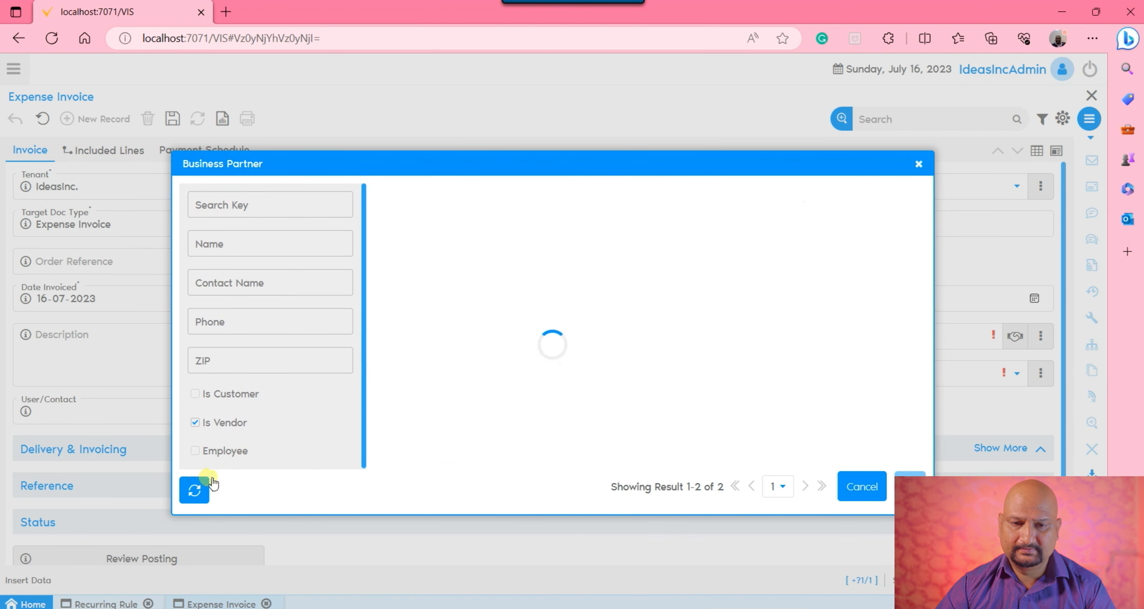
click(427, 266)
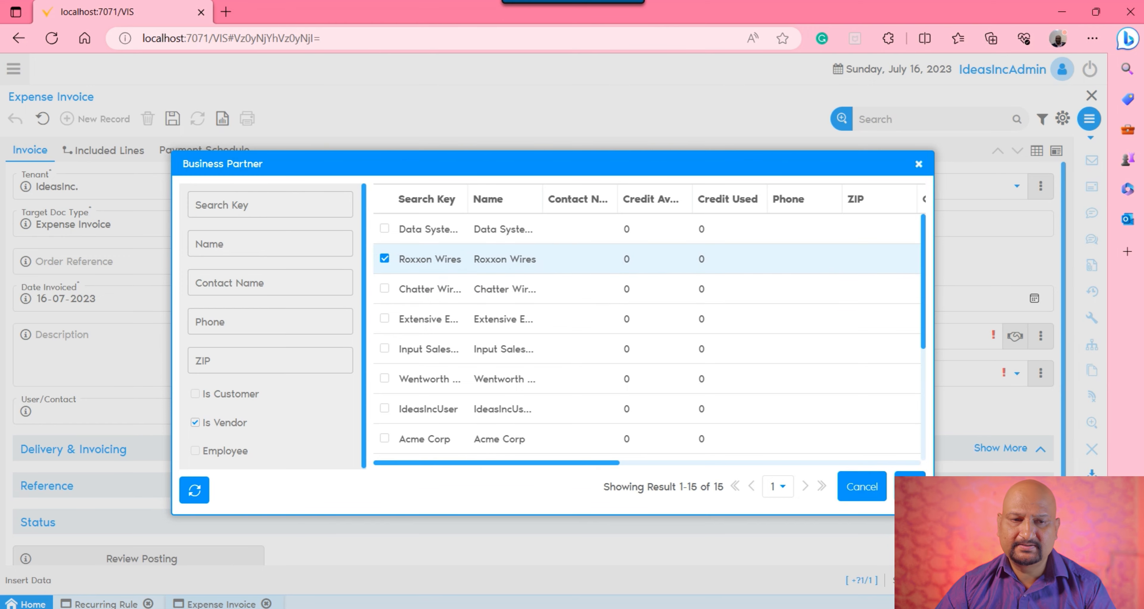
click(909, 486)
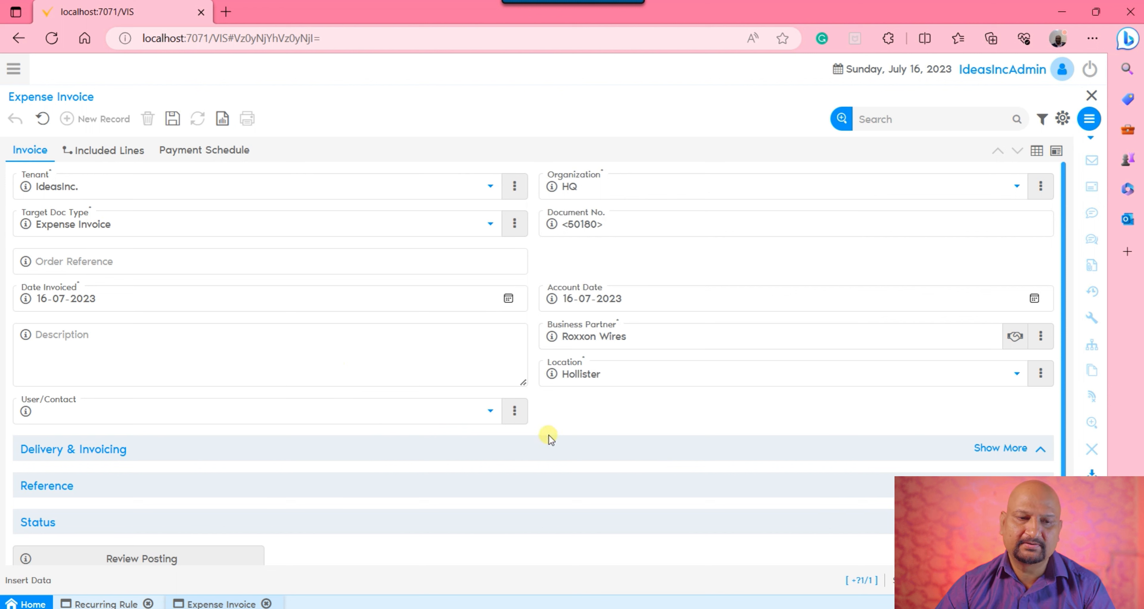
Set the payment method to Check in the Delivery & Invoicing details and save the invoice header.
click(547, 453)
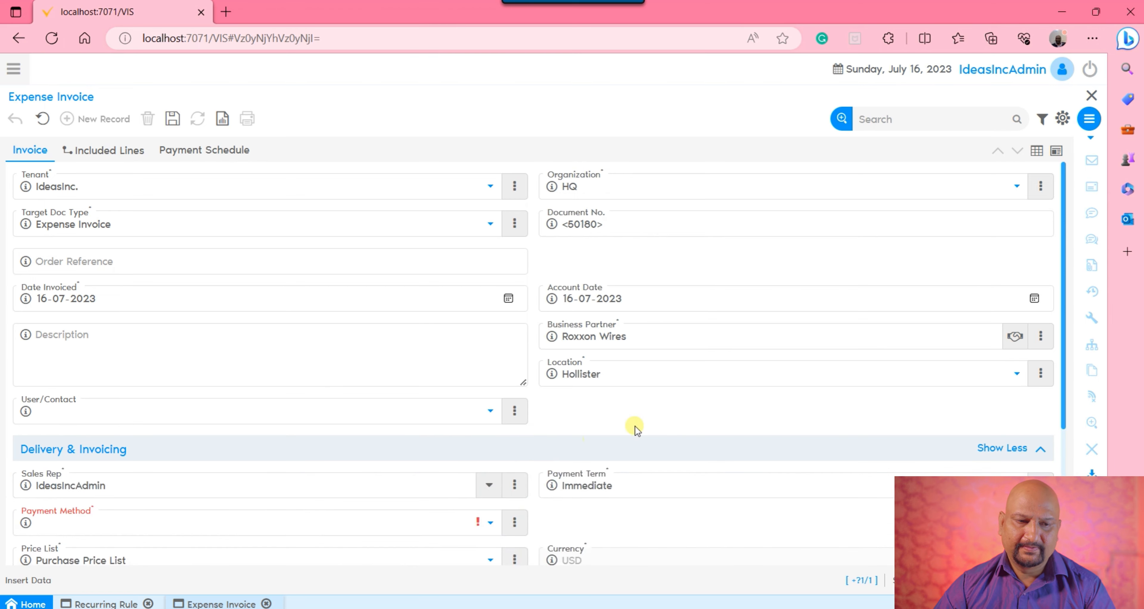
scroll(577, 391, down, 4)
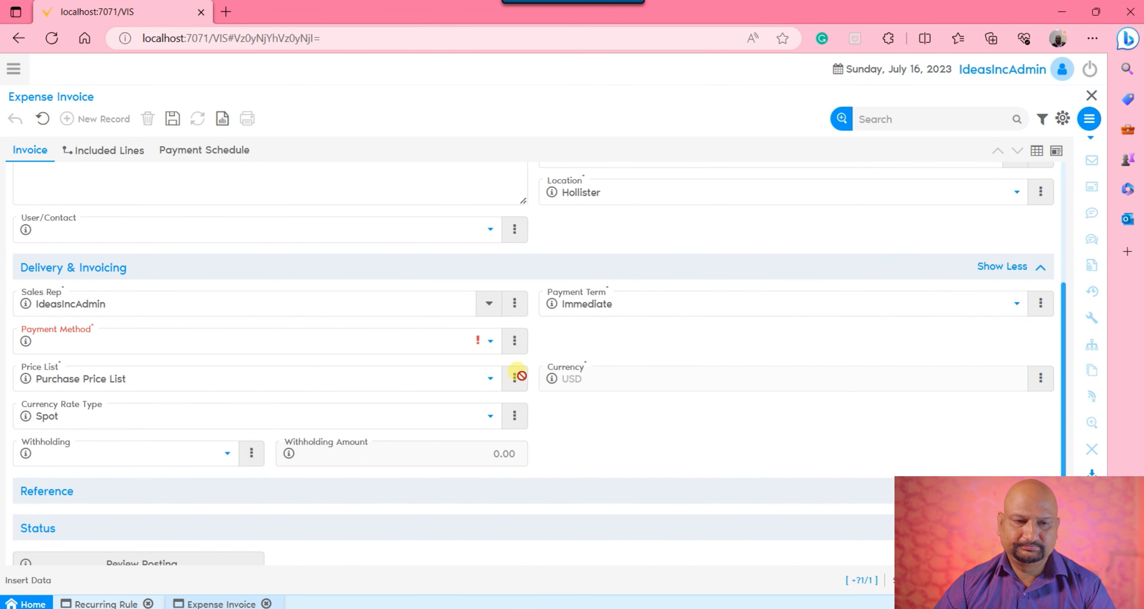
click(272, 346)
click(122, 413)
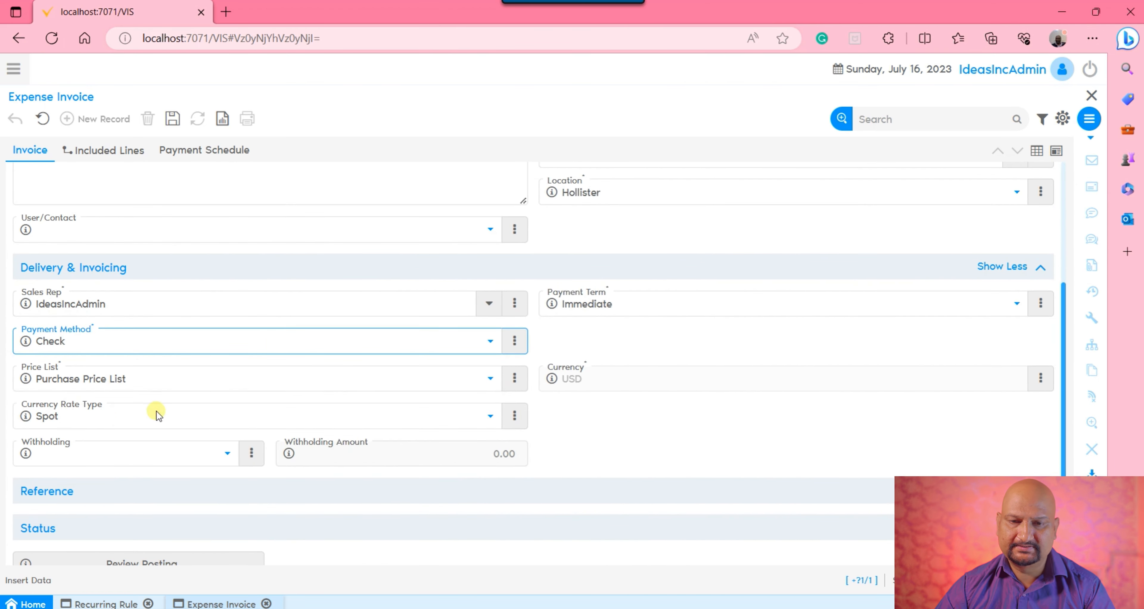
click(647, 417)
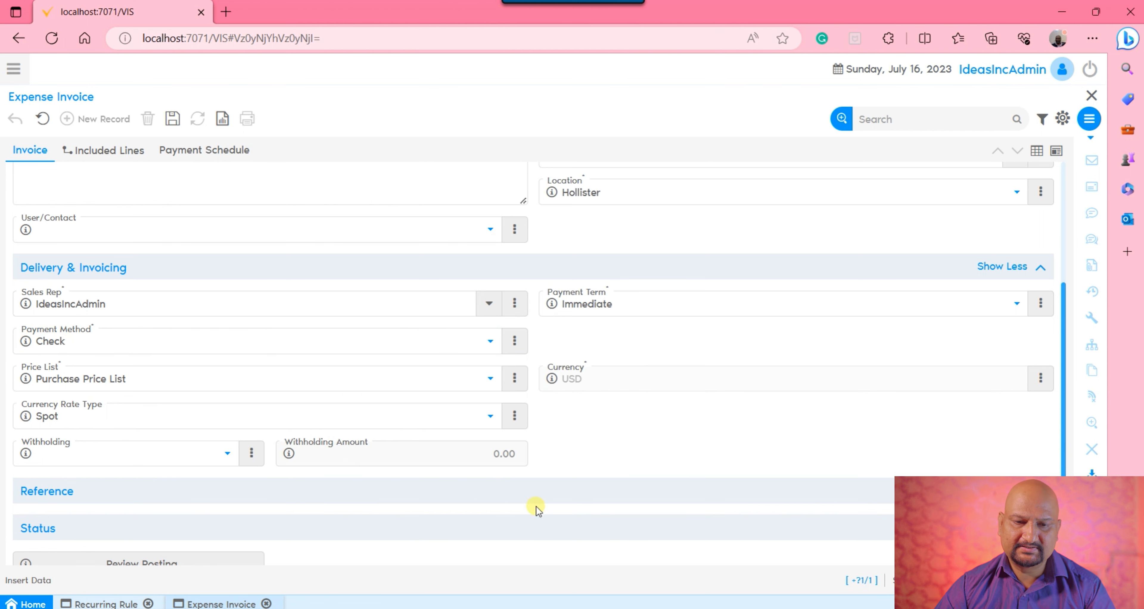
click(535, 492)
scroll(615, 454, down, 2)
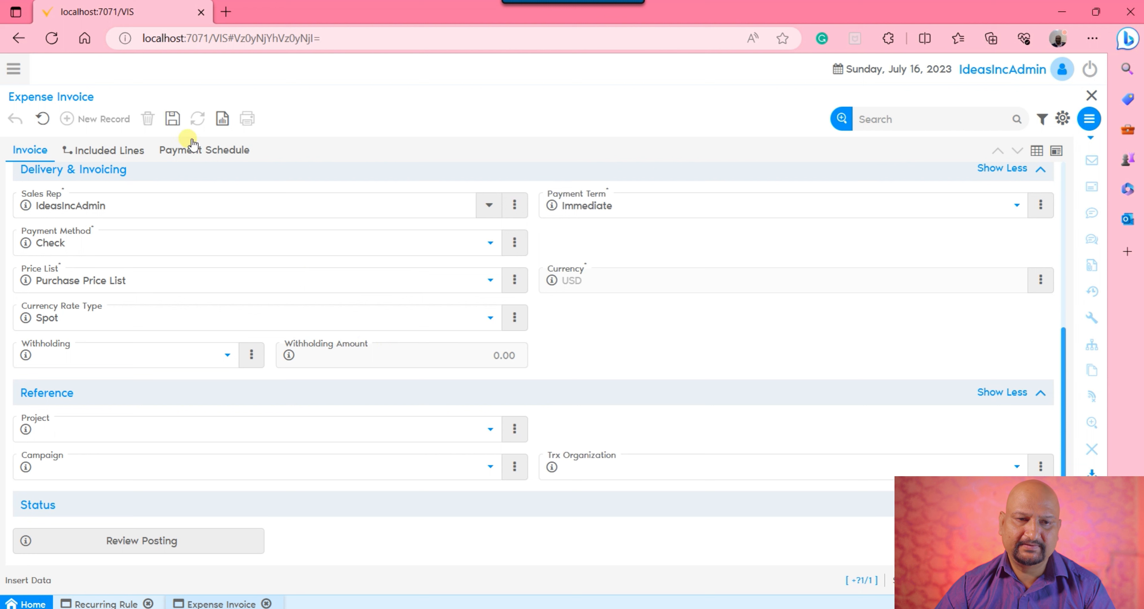
click(174, 119)
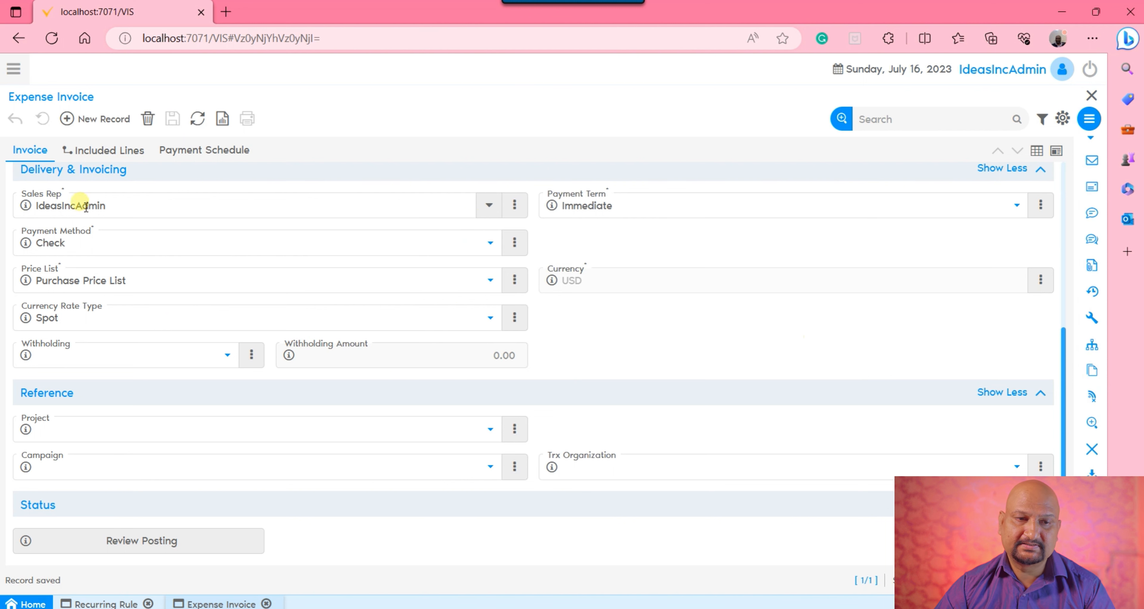
Add a new invoice line with Electricity Expenses as its charge.
click(93, 152)
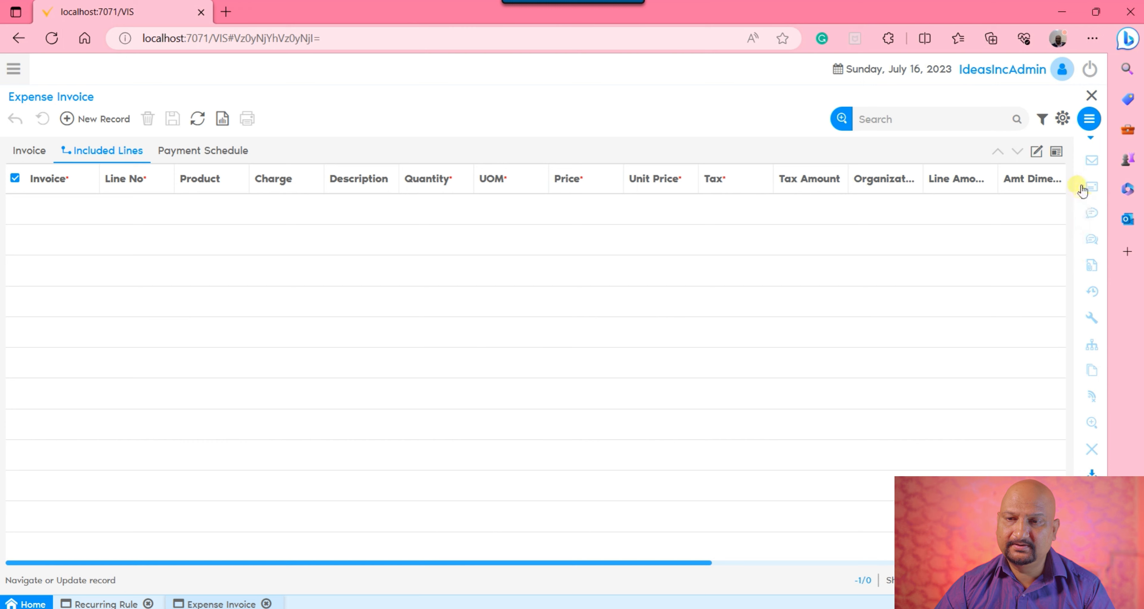
click(1037, 152)
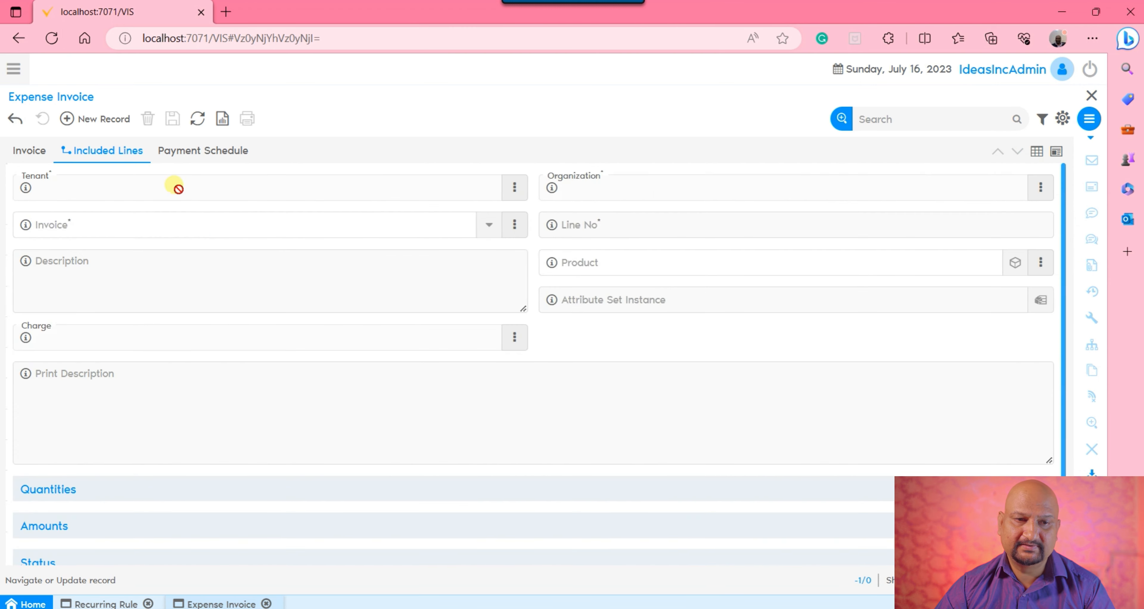
click(116, 120)
click(429, 341)
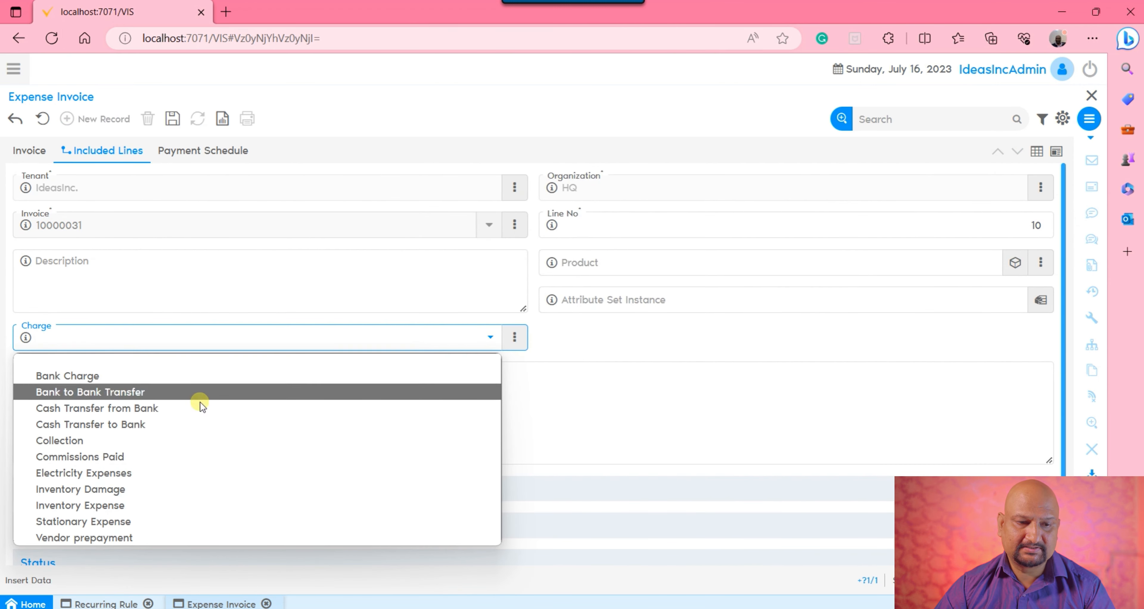
click(152, 474)
click(310, 425)
Expand the line's Quantities and Amounts sections, set the price to 250, and save the line.
click(344, 459)
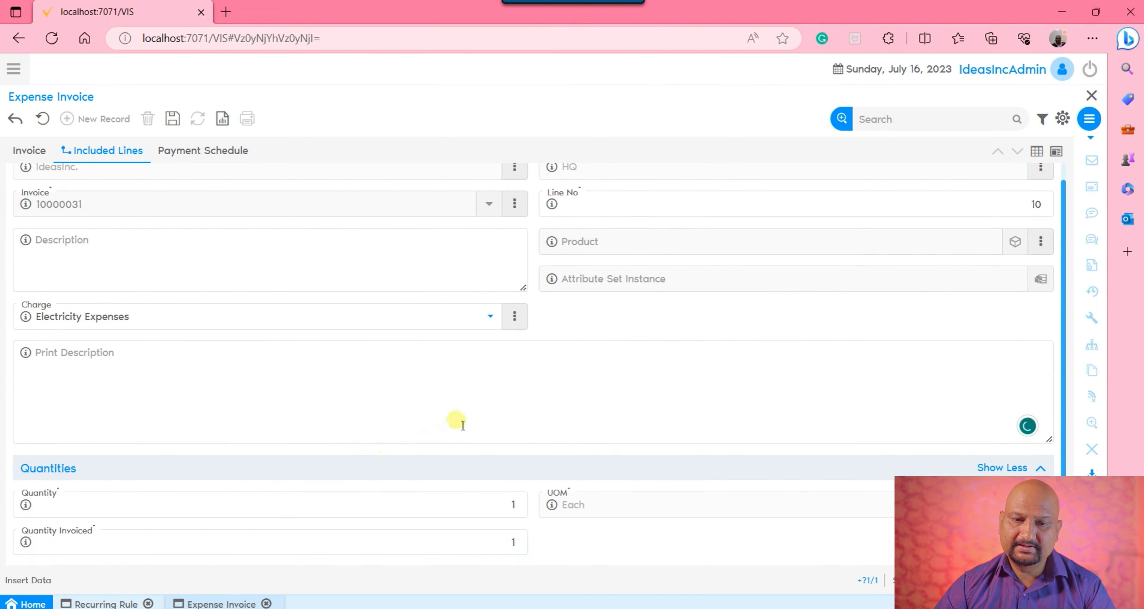
scroll(462, 425, down, 2)
click(473, 511)
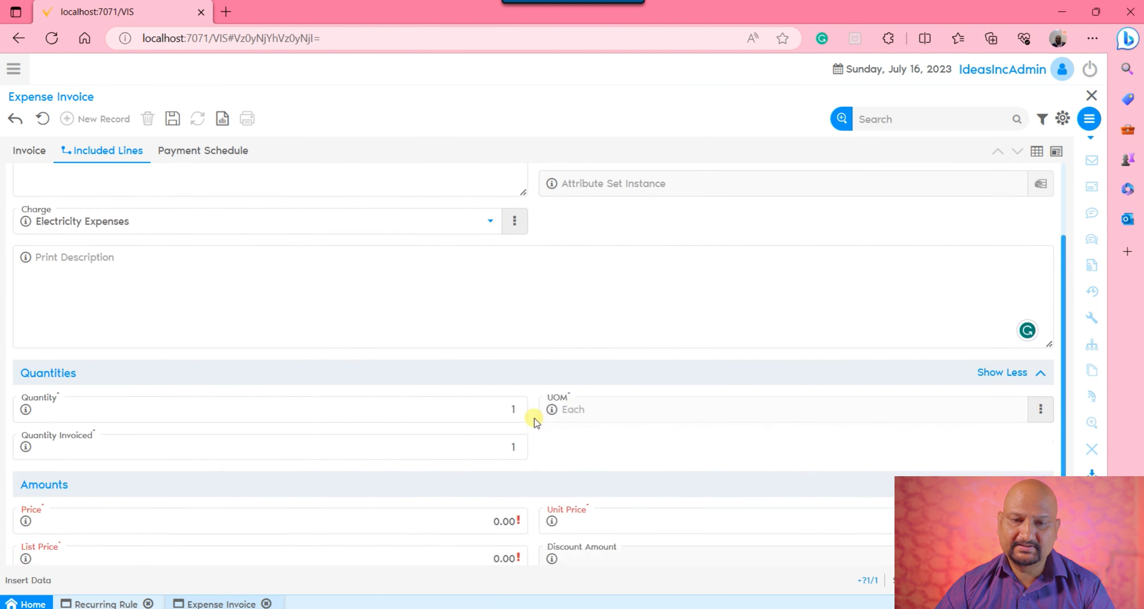
scroll(536, 421, down, 3)
double_click(476, 402)
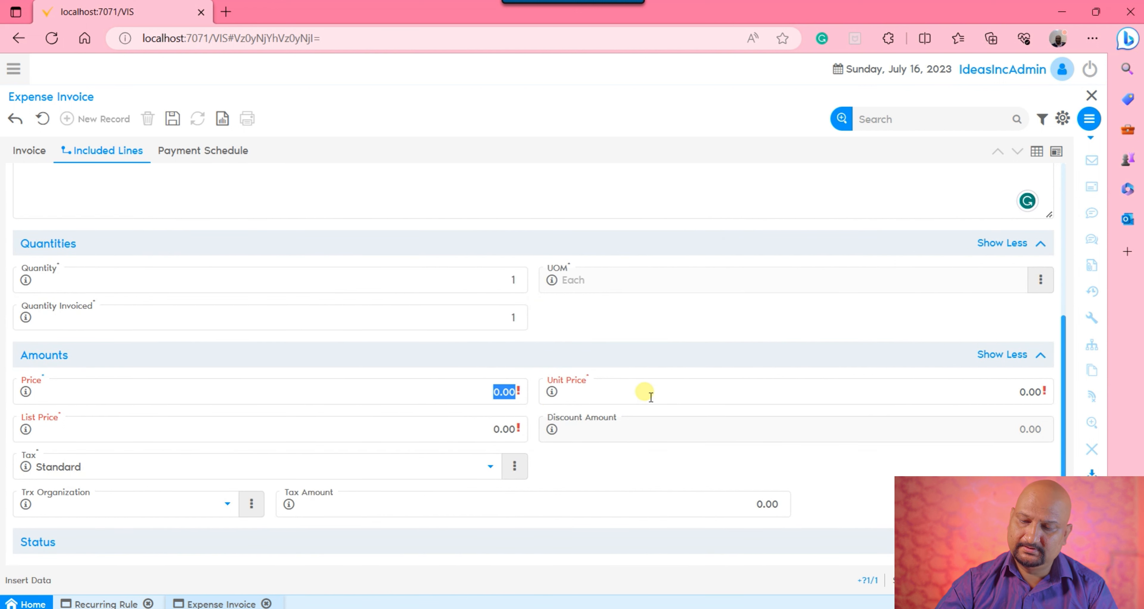
text(250)
click(634, 466)
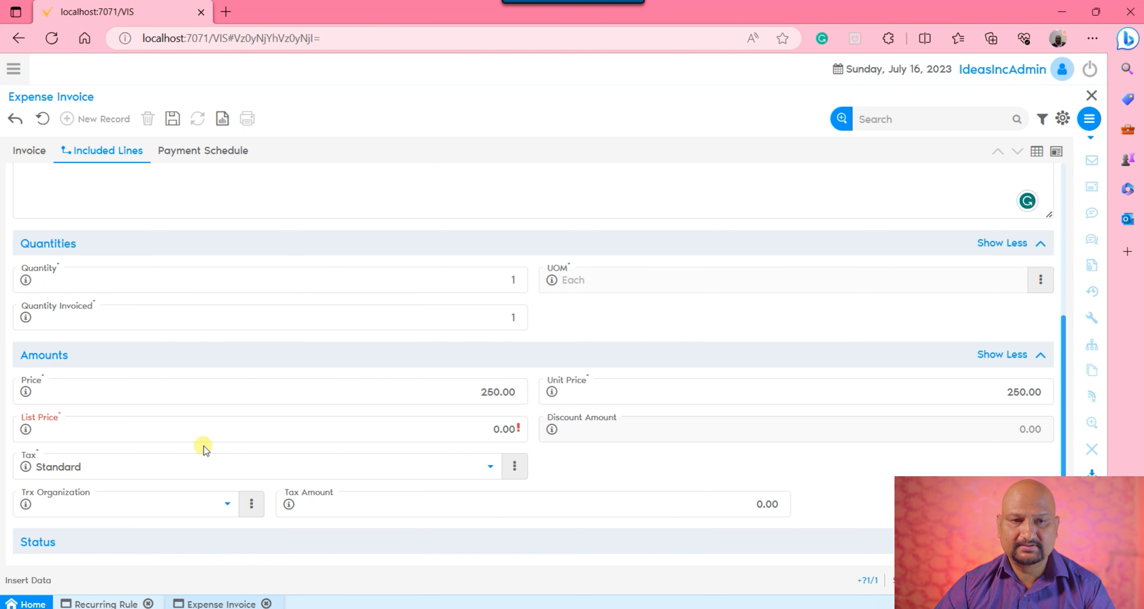
click(173, 119)
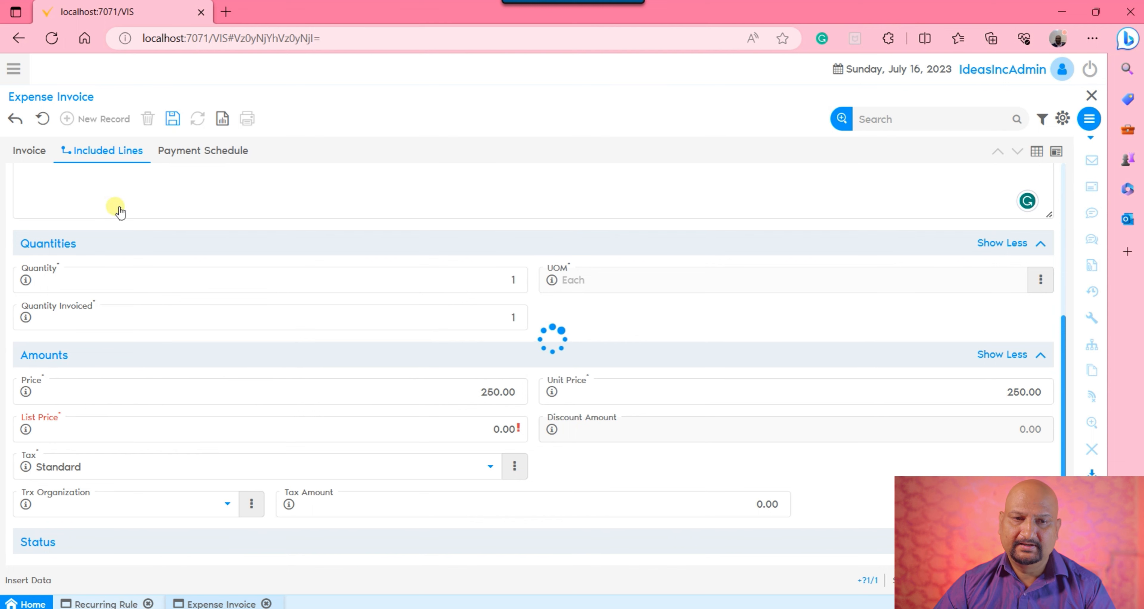
Review the posting of the electricity expense invoice from its header, and run the Complete document action on the invoice.
click(23, 153)
scroll(870, 399, down, 5)
scroll(873, 401, down, 1)
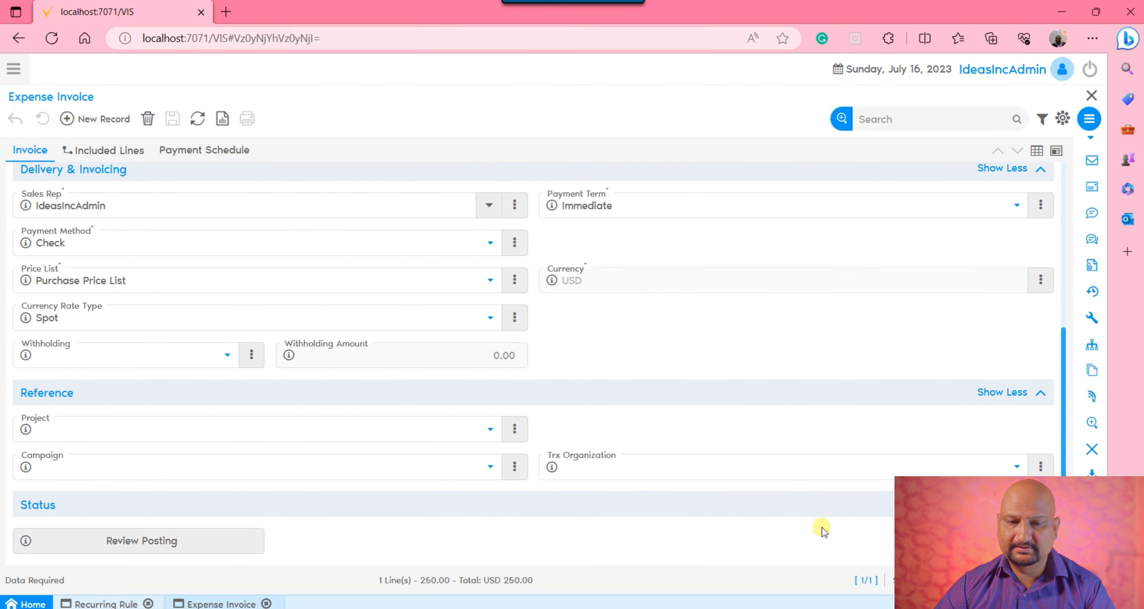
scroll(452, 518, down, 3)
click(147, 545)
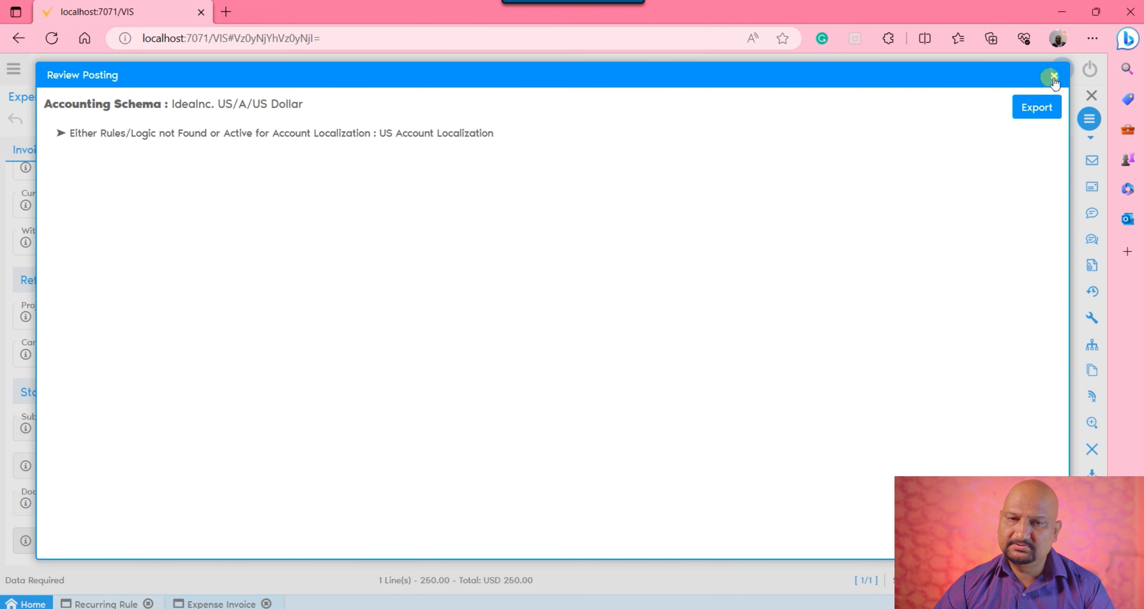
click(1054, 75)
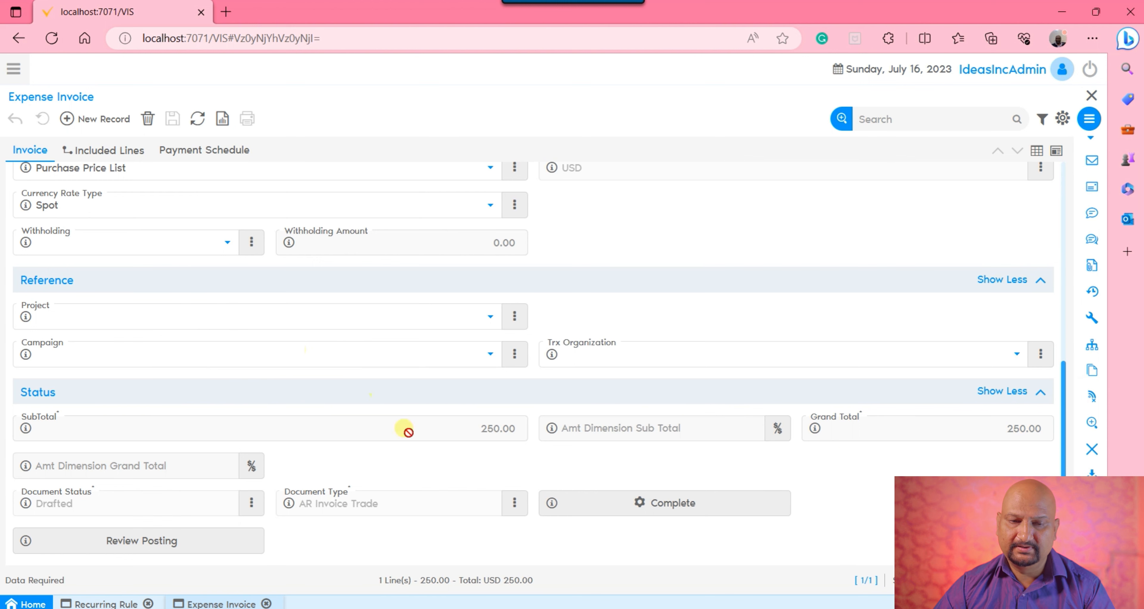
click(699, 509)
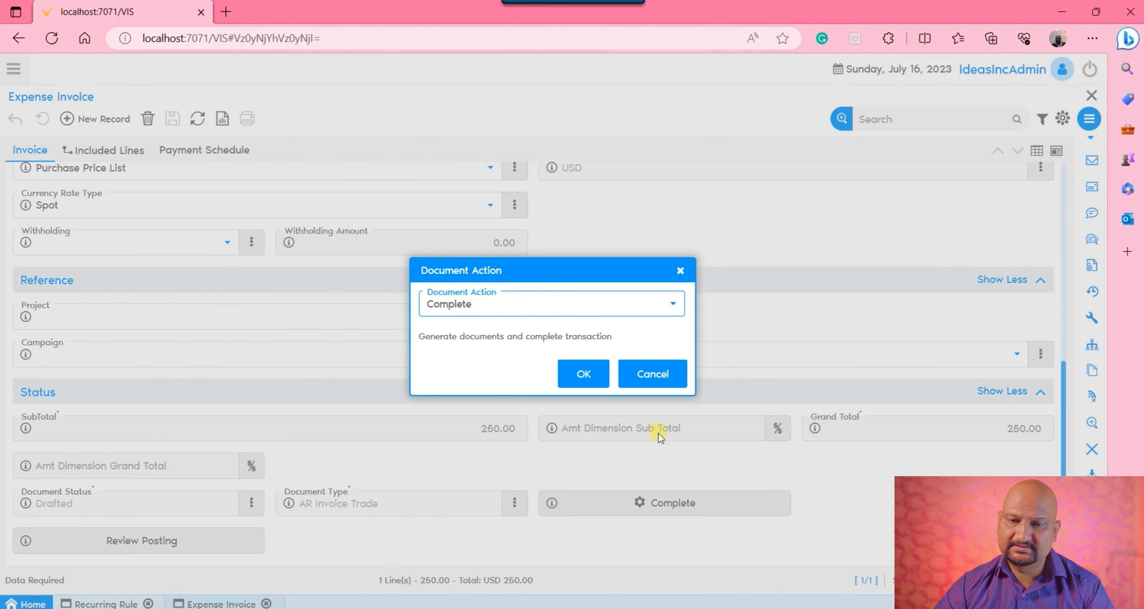
click(587, 374)
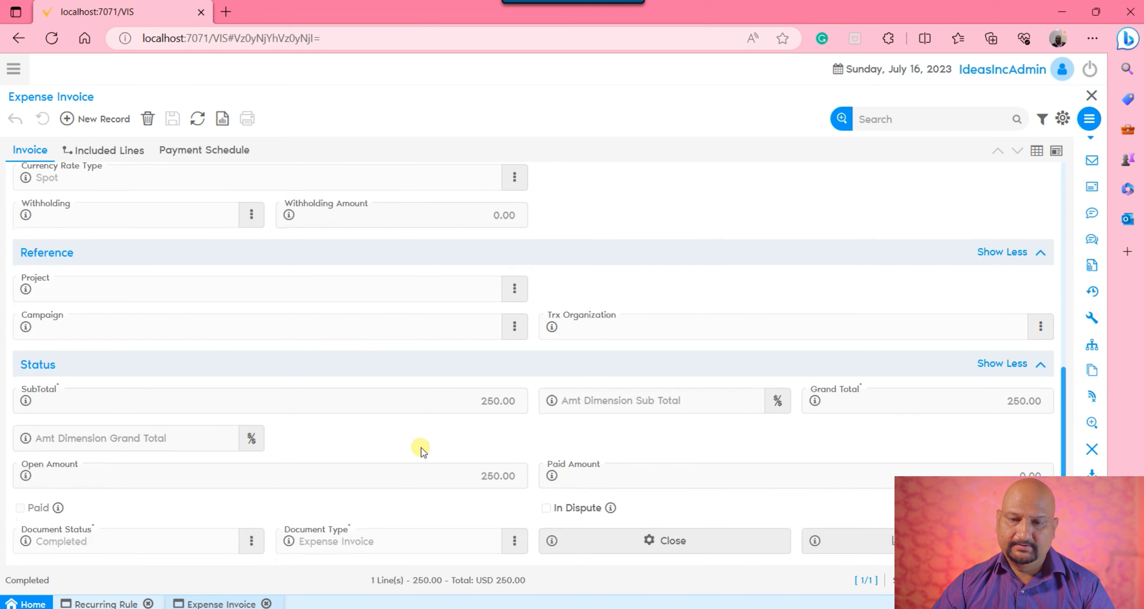
Copy the completed invoice's document number and name the recurring rule "Electricity Expense Invoice - " followed by that number.
scroll(249, 413, up, 10)
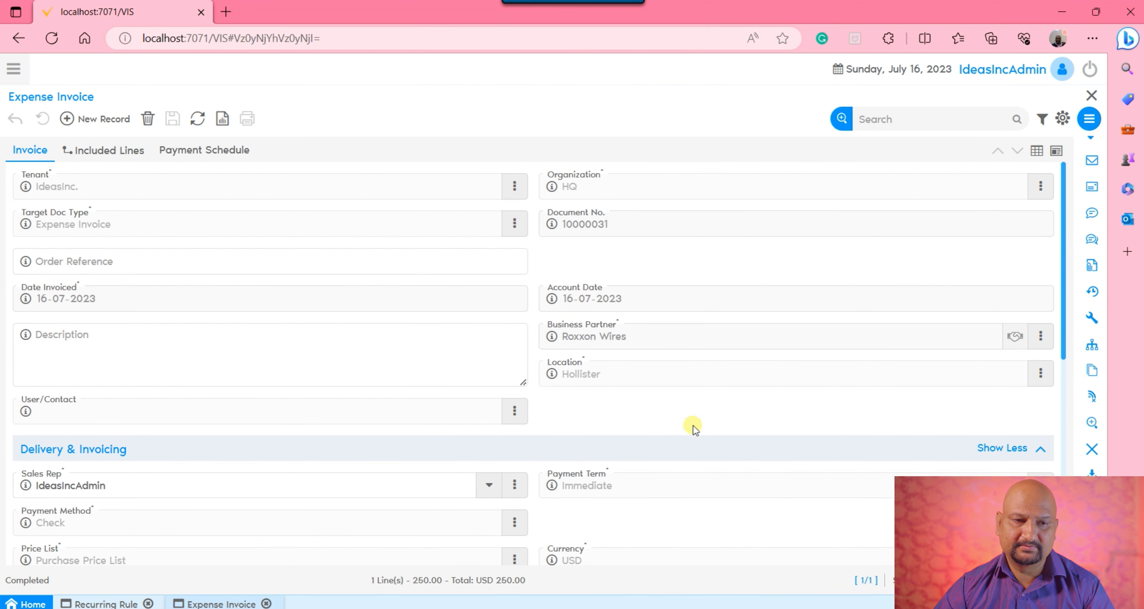
double_click(586, 225)
right_click(584, 225)
click(607, 239)
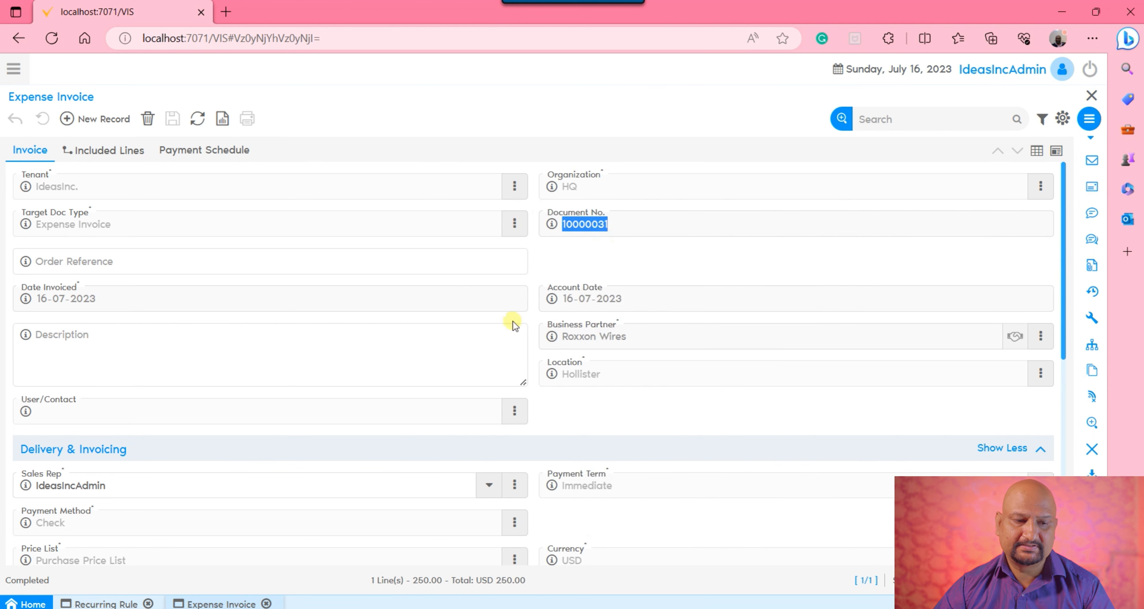
click(113, 603)
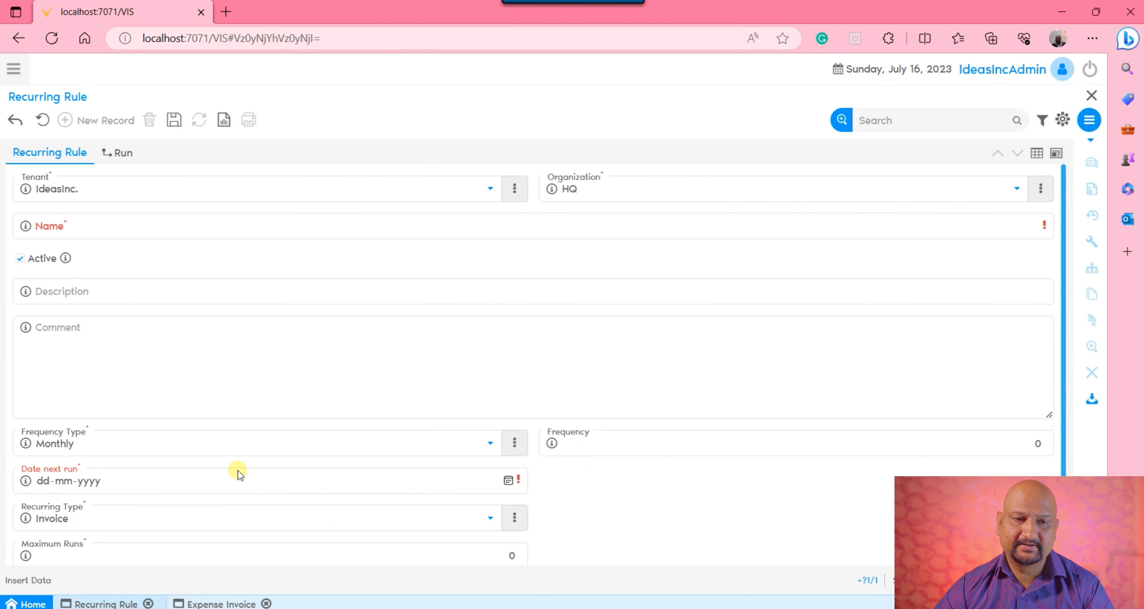
click(285, 228)
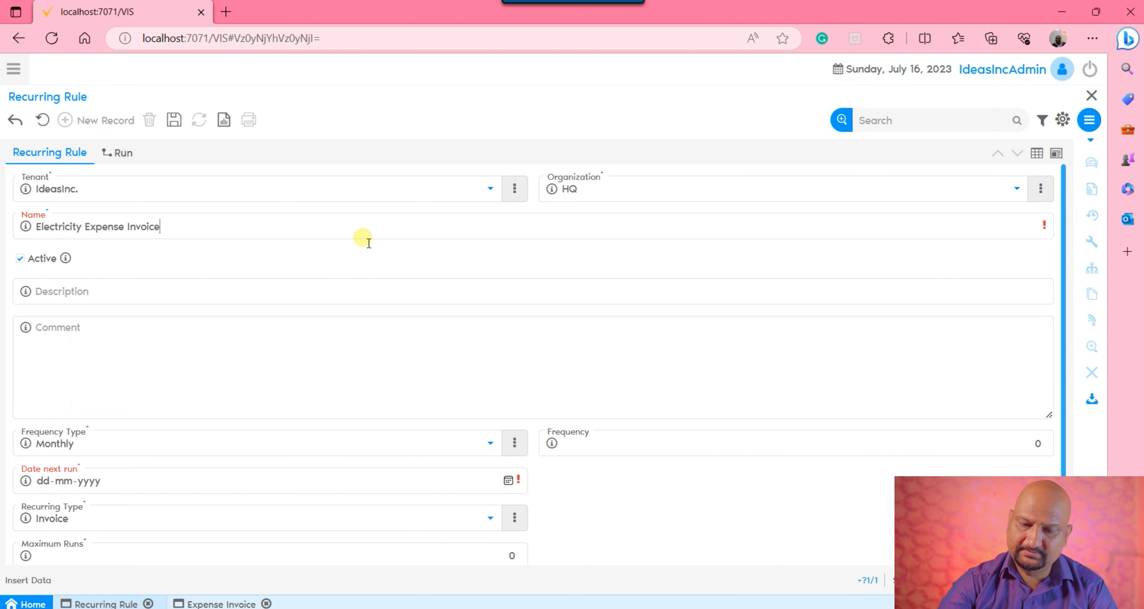
key(ctrl+v)
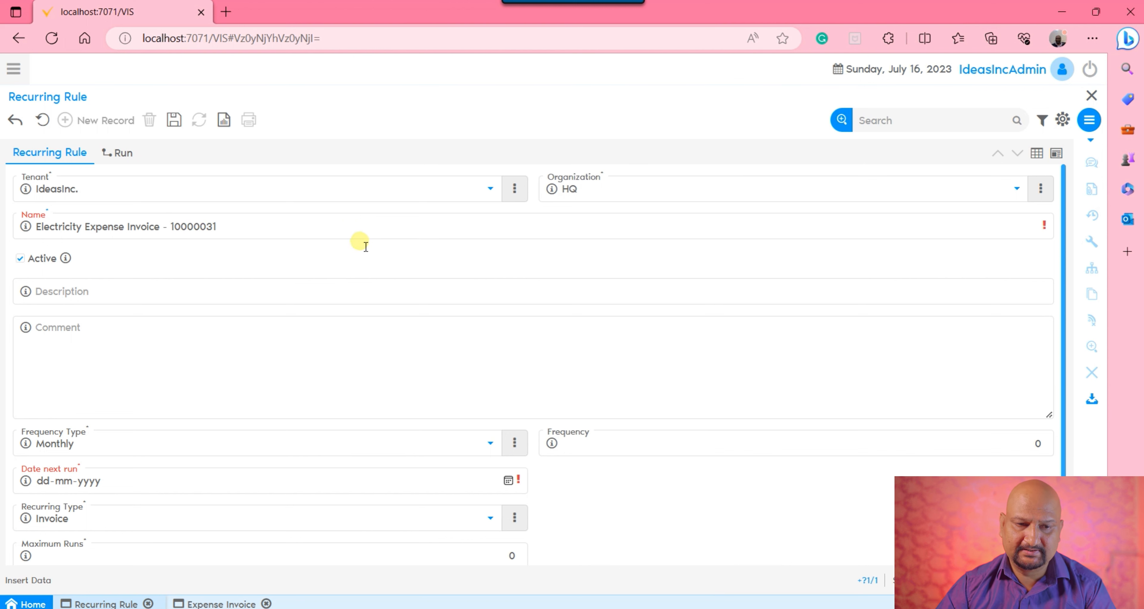
Set the recurring rule's frequency type to Monthly and its frequency to 1.
click(342, 389)
scroll(422, 368, down, 2)
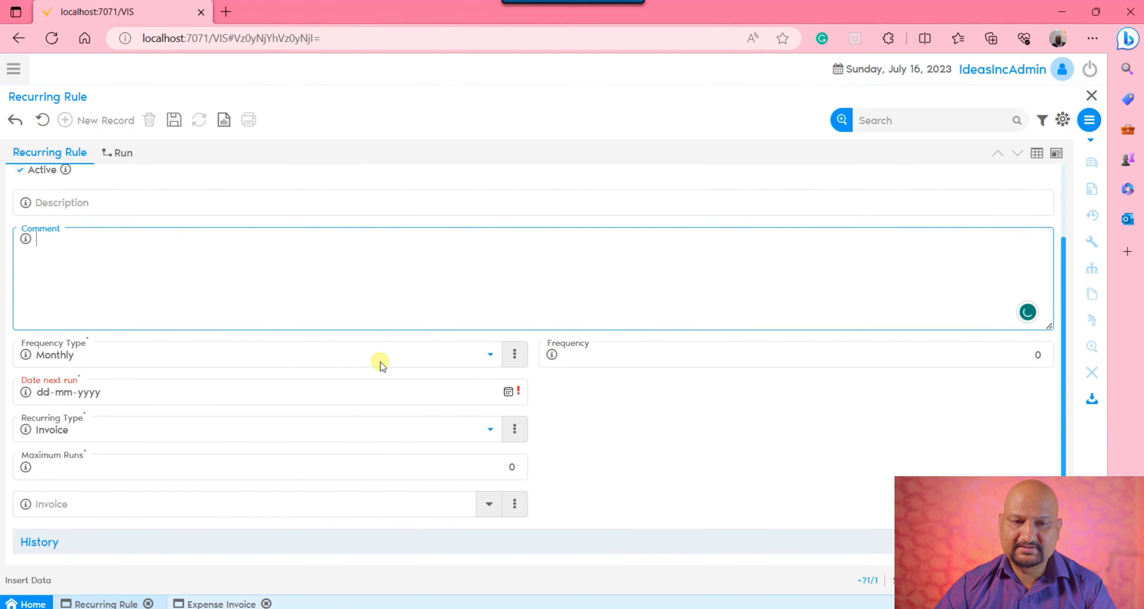
click(347, 361)
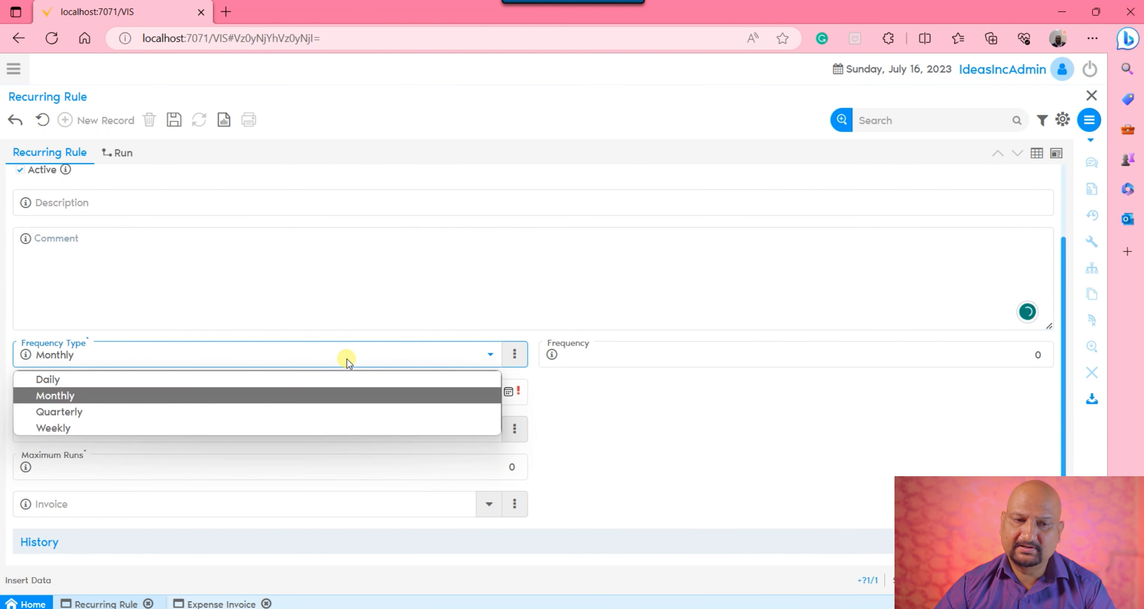
click(192, 394)
click(1037, 355)
text(1)
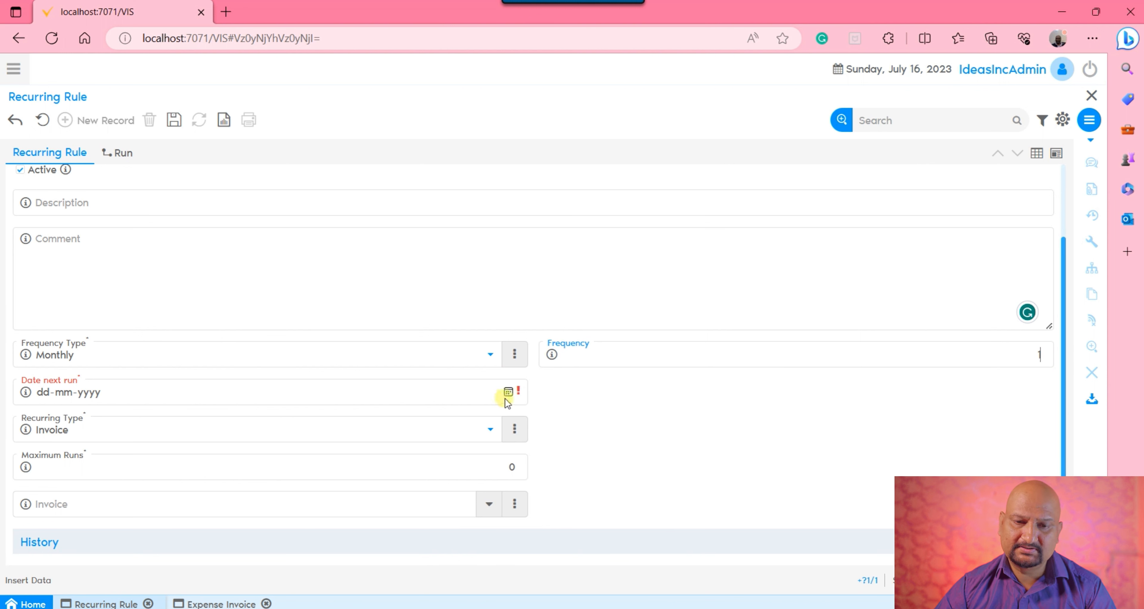
Set the rule's next run date to 16-08-2023 and its maximum runs to 12.
click(508, 391)
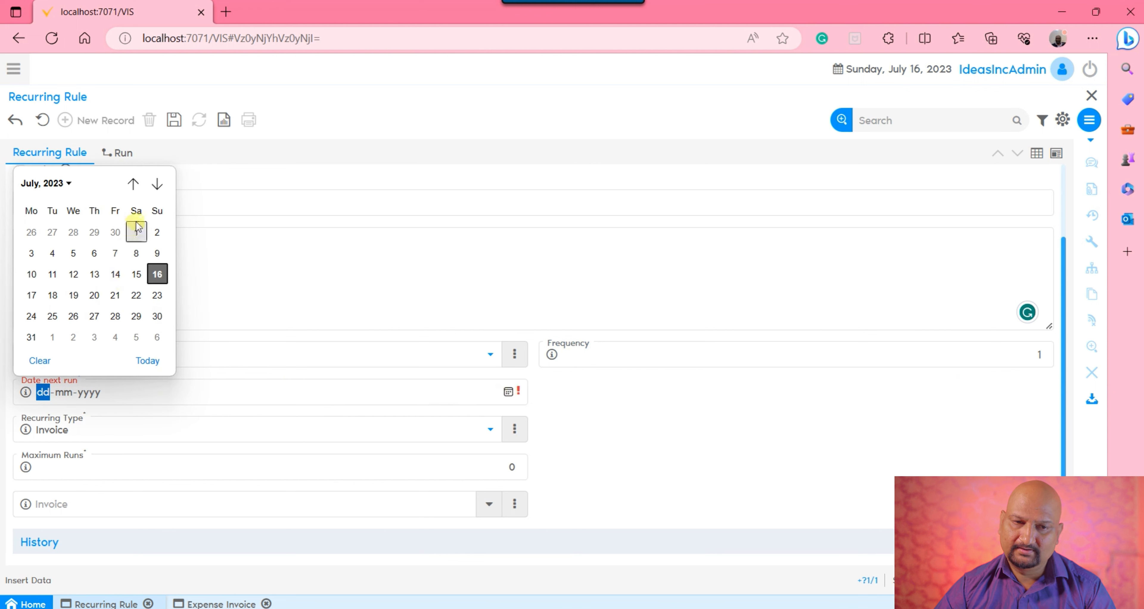
click(157, 183)
click(79, 276)
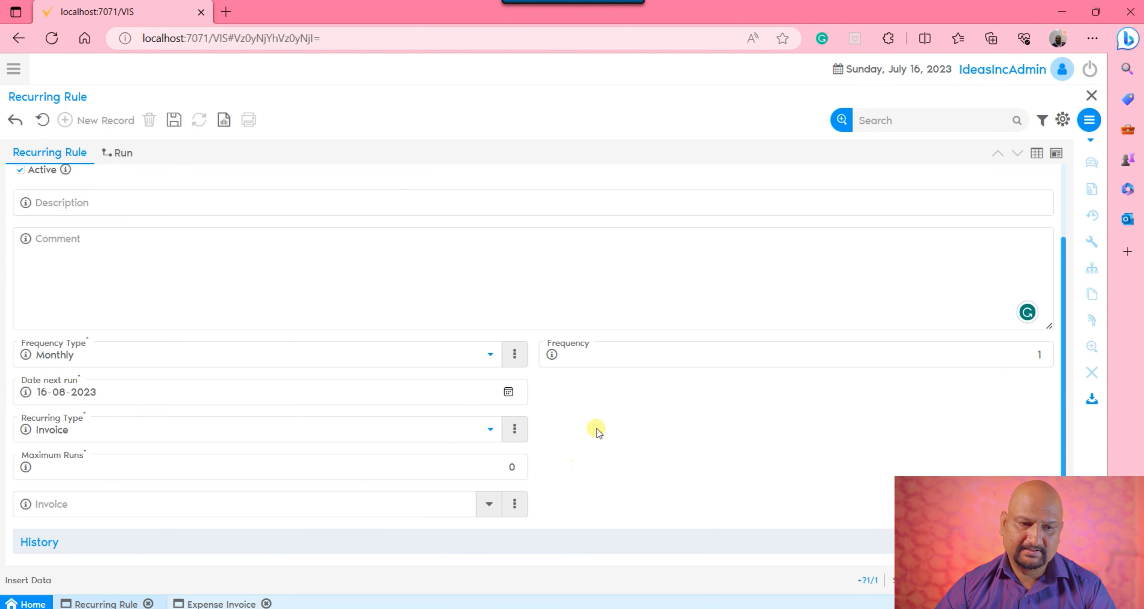
click(510, 469)
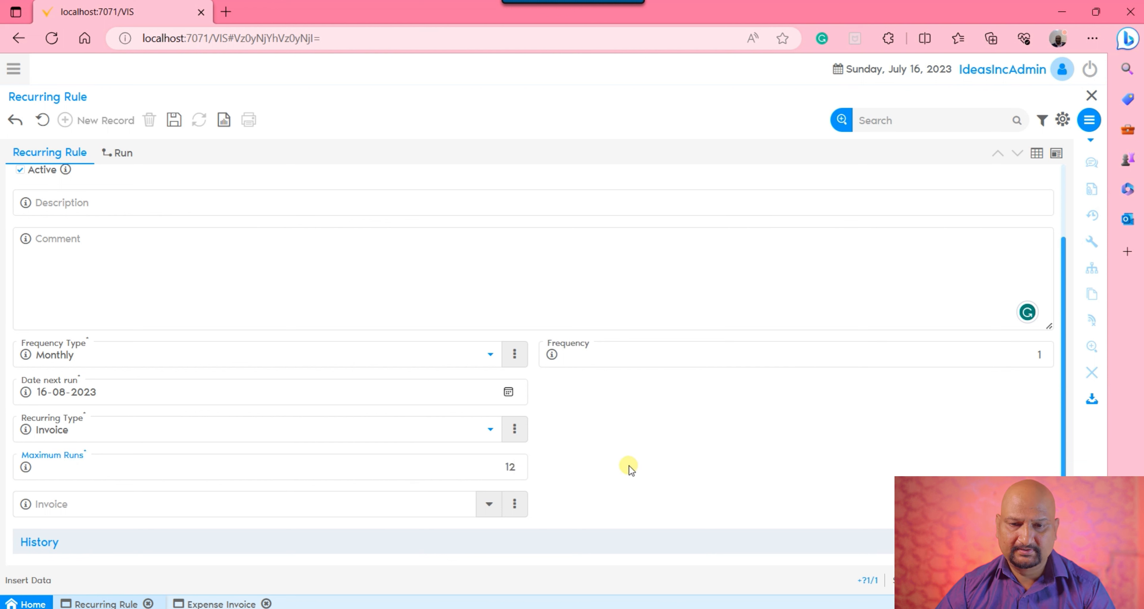
click(229, 281)
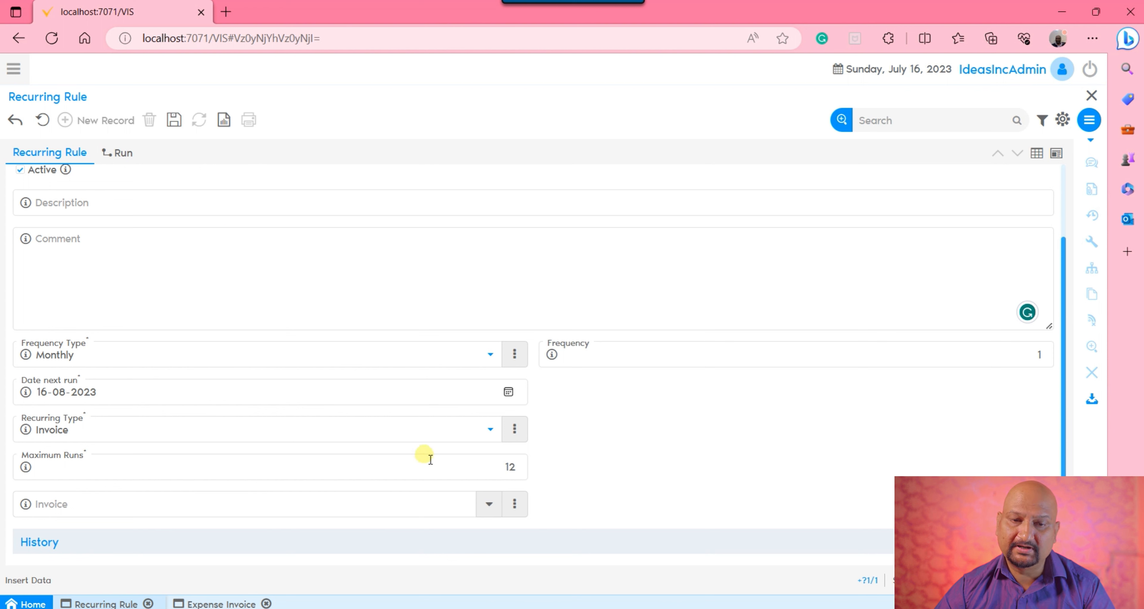
double_click(1034, 361)
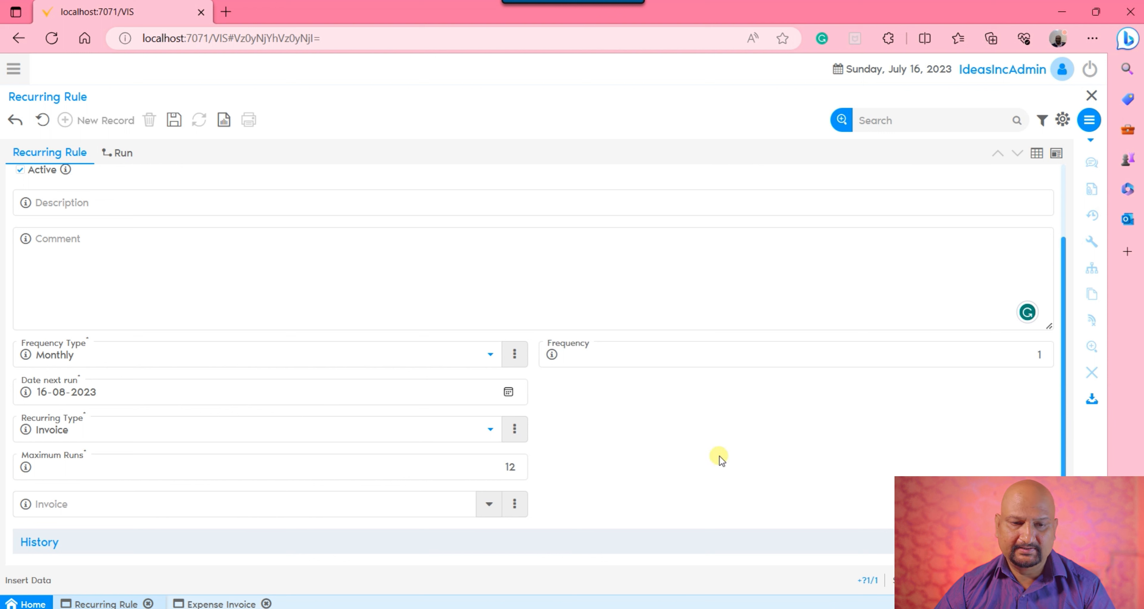
Link the electricity expense invoice to the rule using the copied document number, expand the History section, and save the rule.
click(430, 508)
key(ctrl+v)
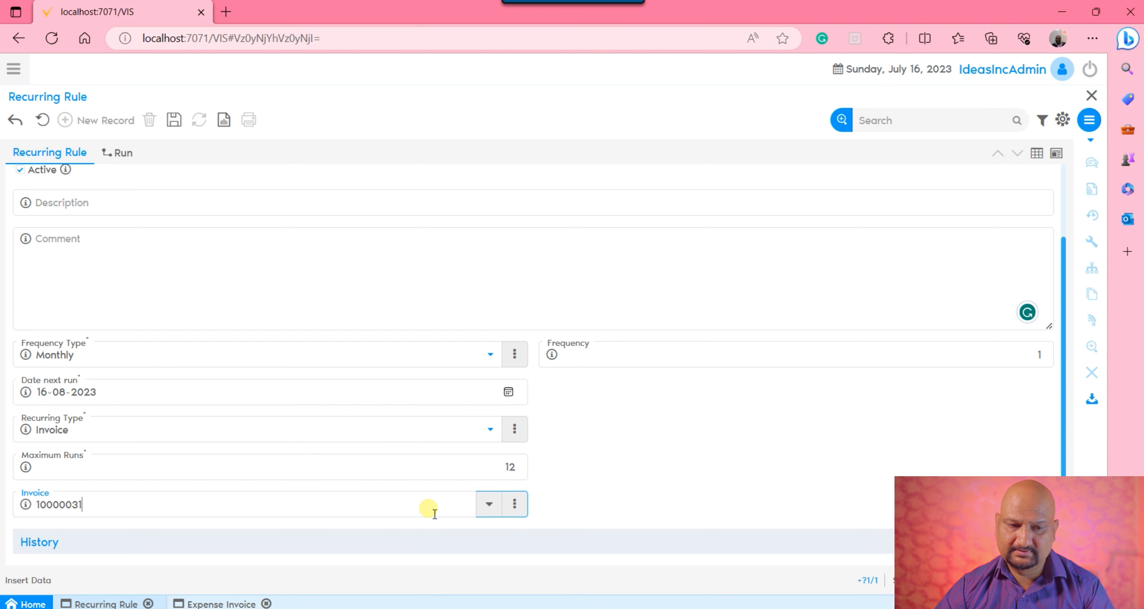
click(165, 528)
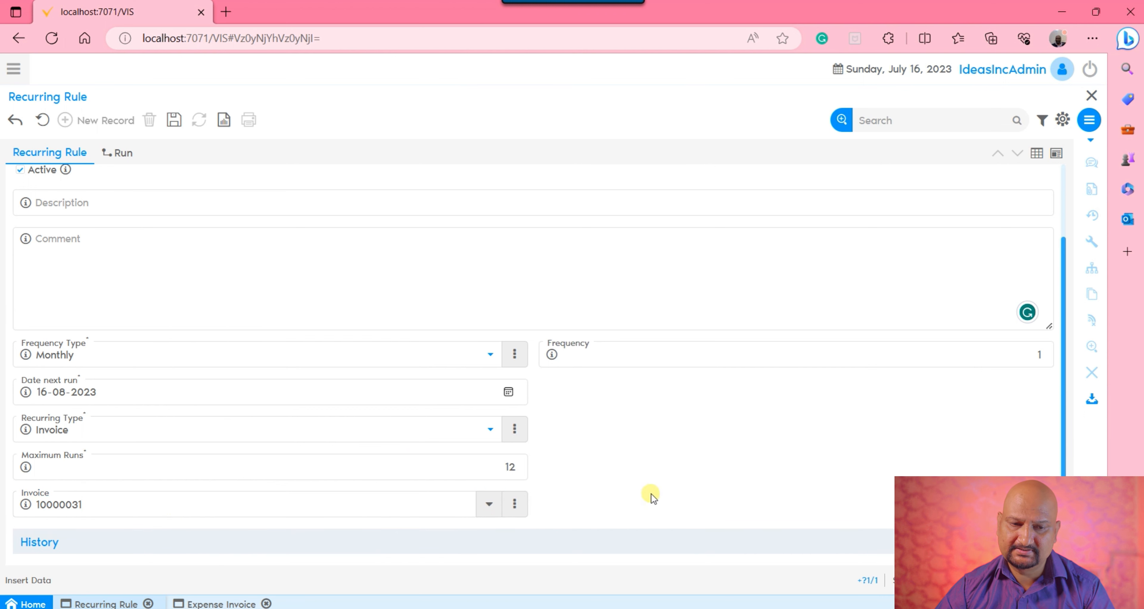
click(589, 540)
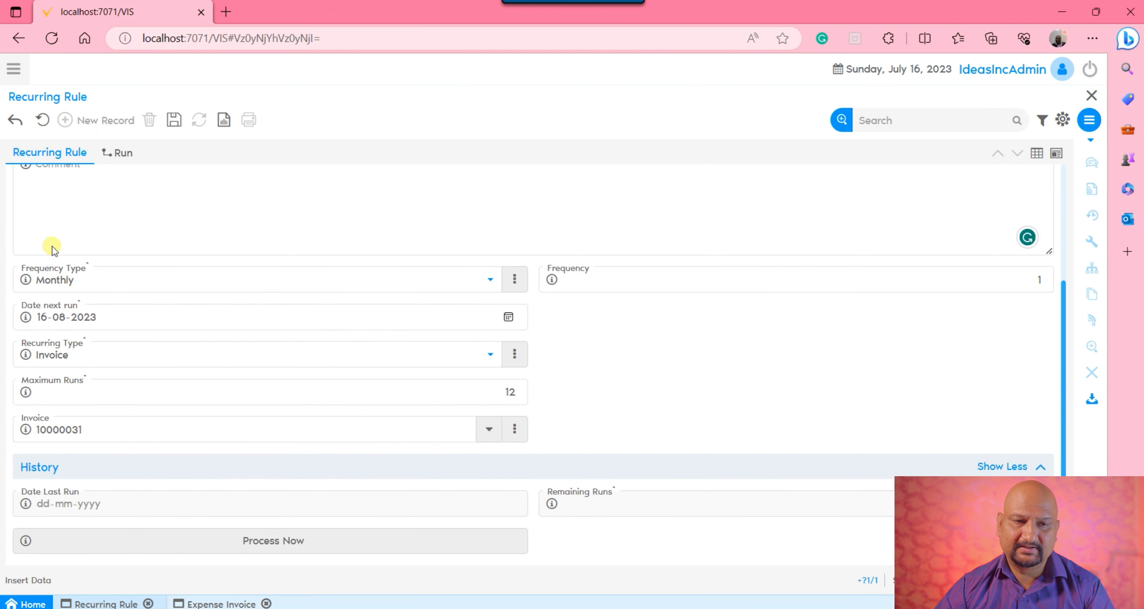
click(174, 120)
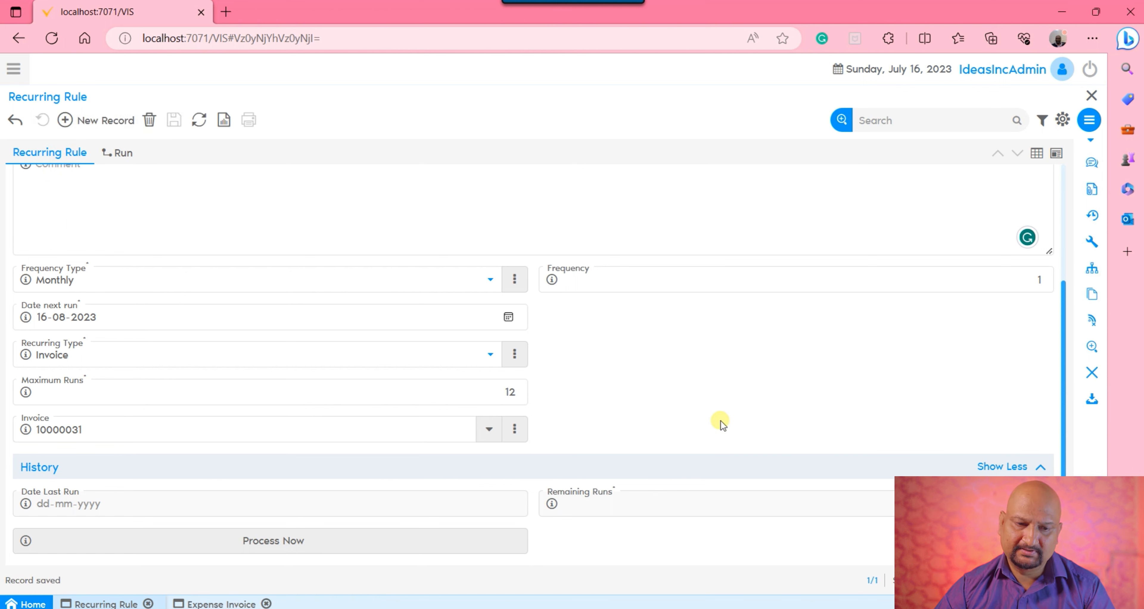
Find the Recurring Process entry in the application menu without opening it, and return to the recurring rule.
click(15, 71)
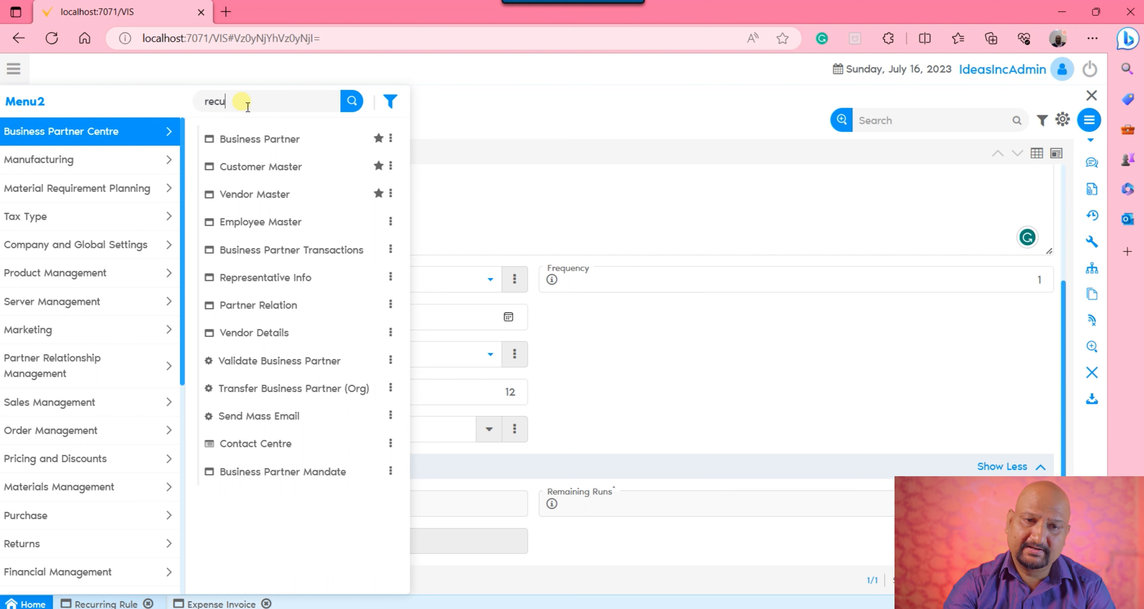
key(Down)
key(Down)
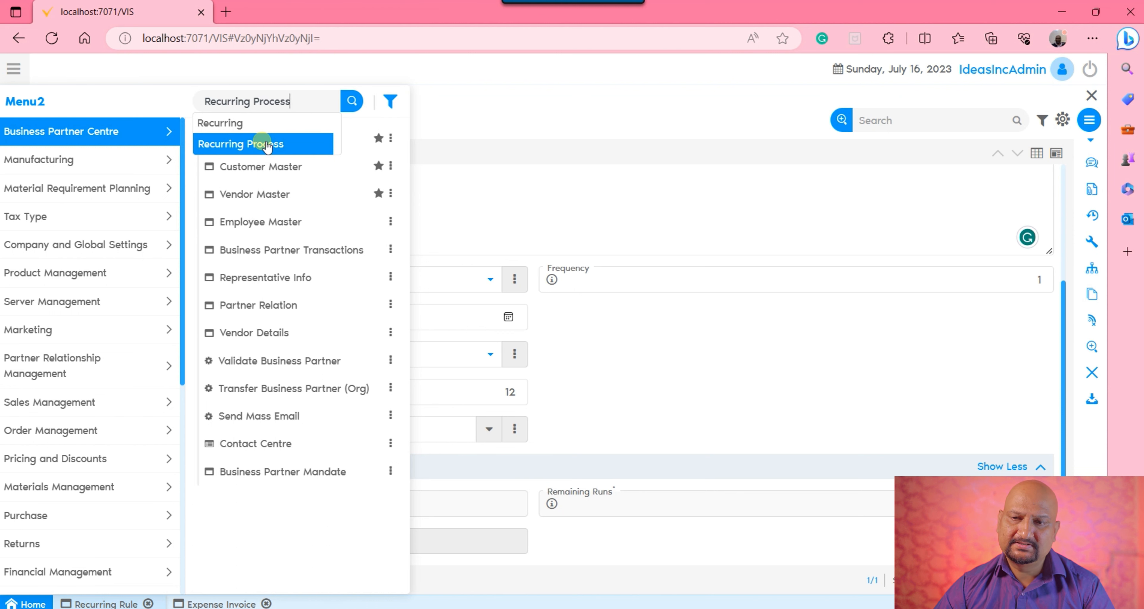
click(769, 380)
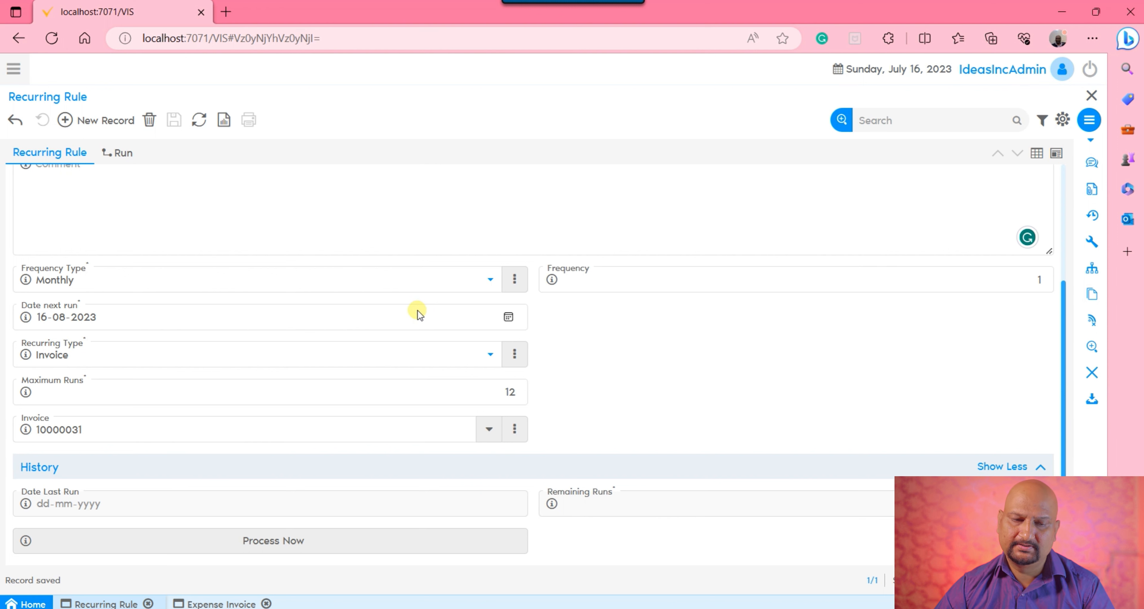
Try to process the saved recurring rule immediately and check the status message against the rule's settings.
scroll(684, 374, up, 4)
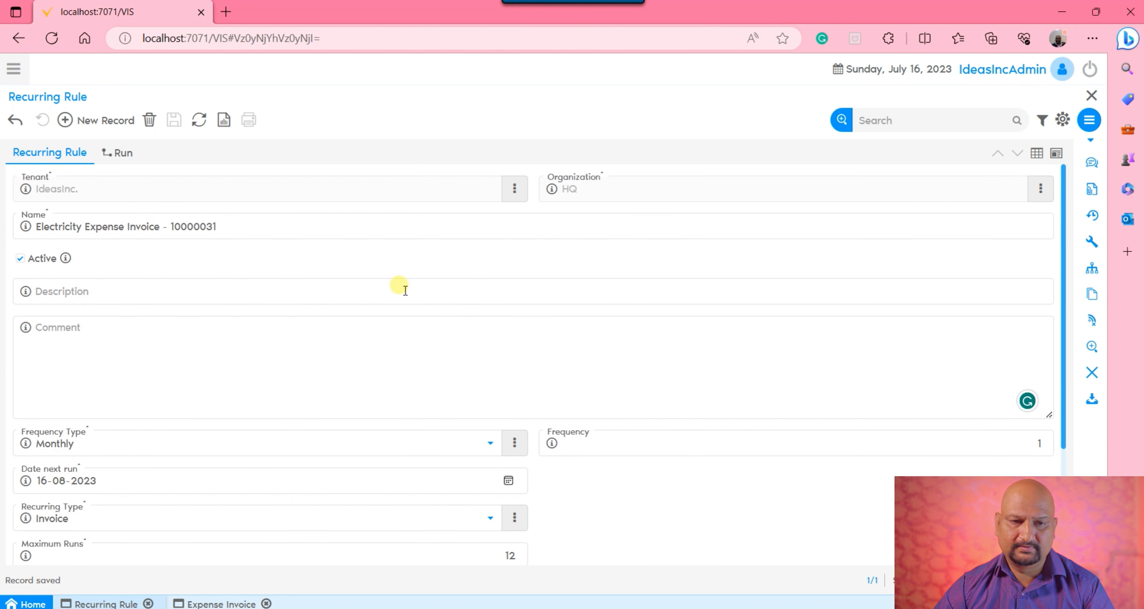
scroll(489, 355, down, 4)
click(264, 542)
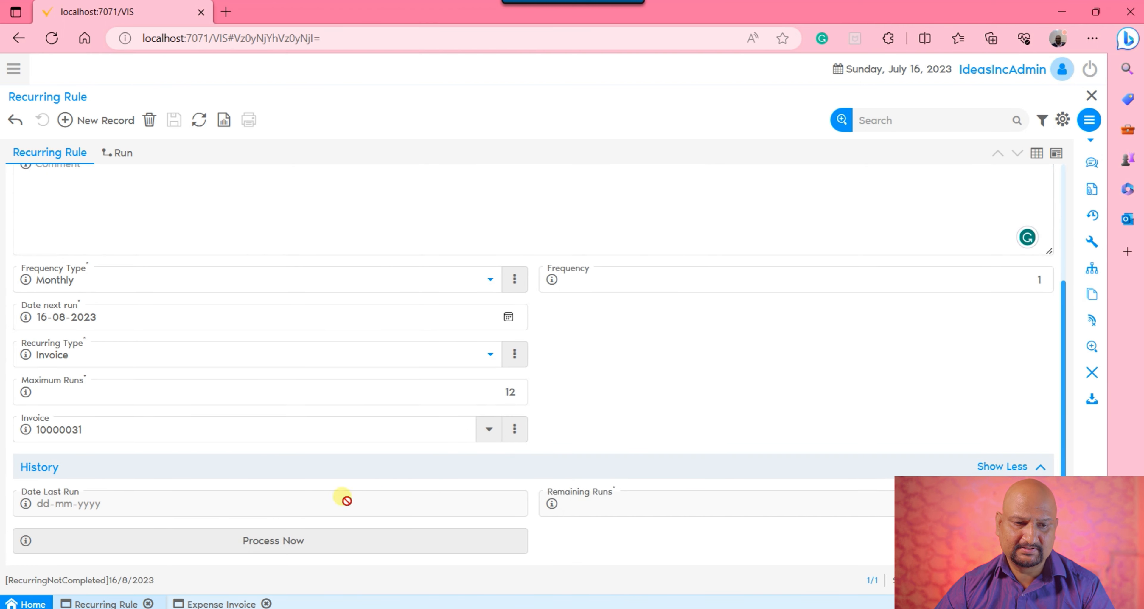
drag(43, 581, 178, 579)
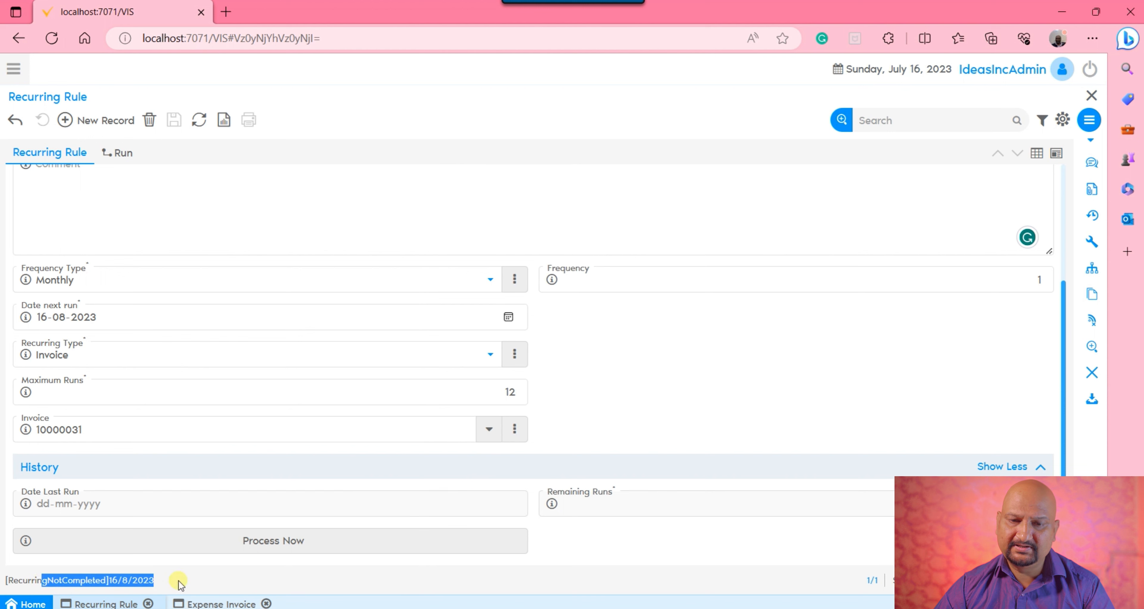
scroll(755, 426, up, 3)
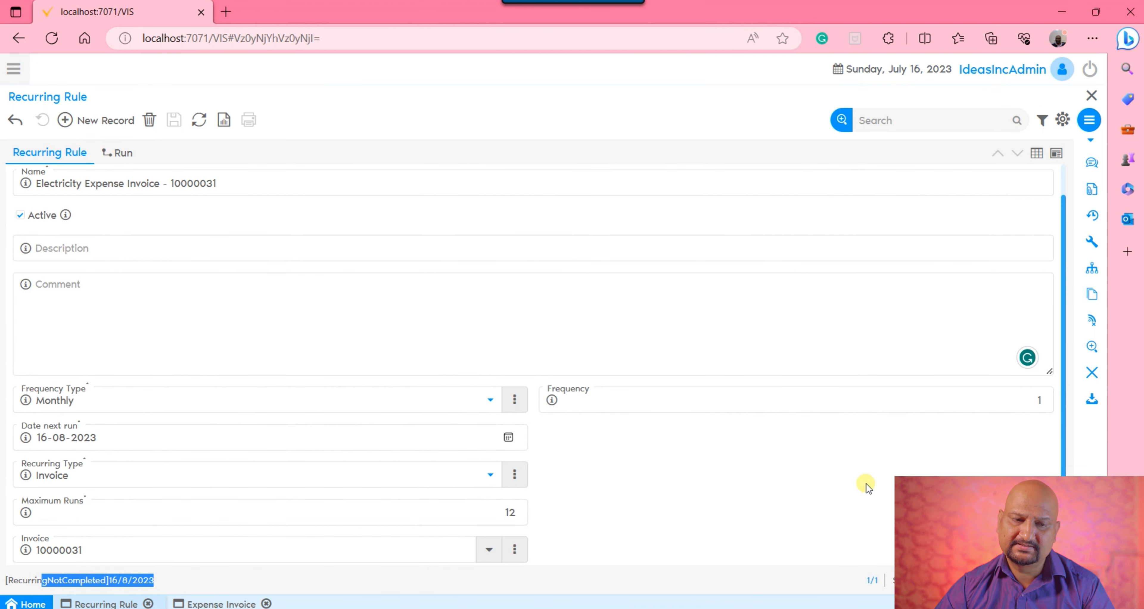
click(844, 519)
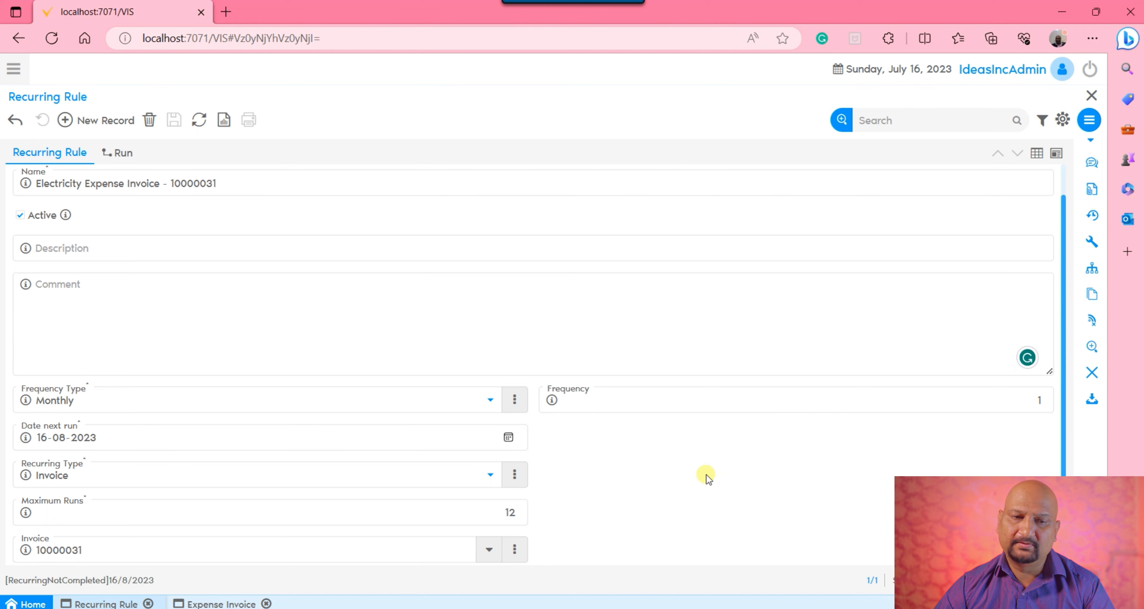
scroll(169, 454, down, 2)
scroll(173, 455, down, 1)
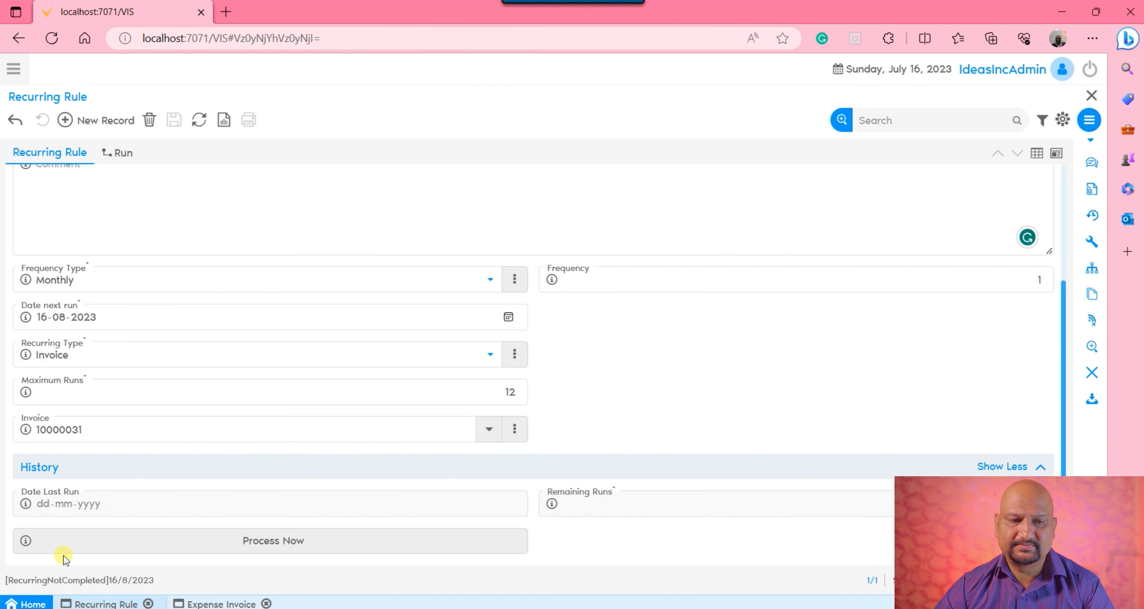
Set the recurring rule's next run date to 16-07-2023 and save the rule.
scroll(779, 418, up, 3)
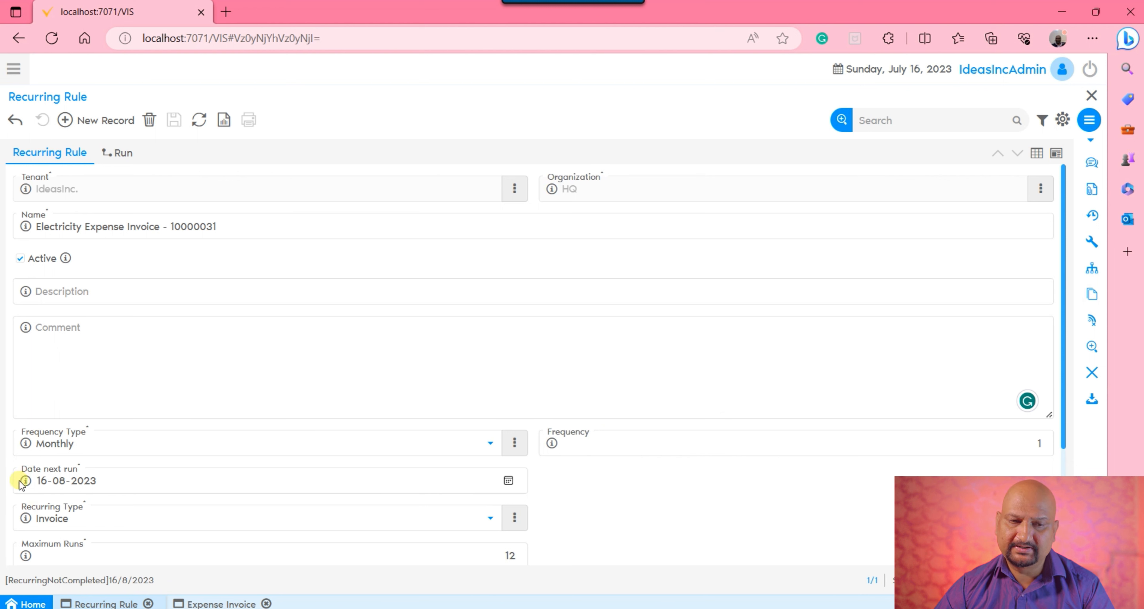
click(508, 480)
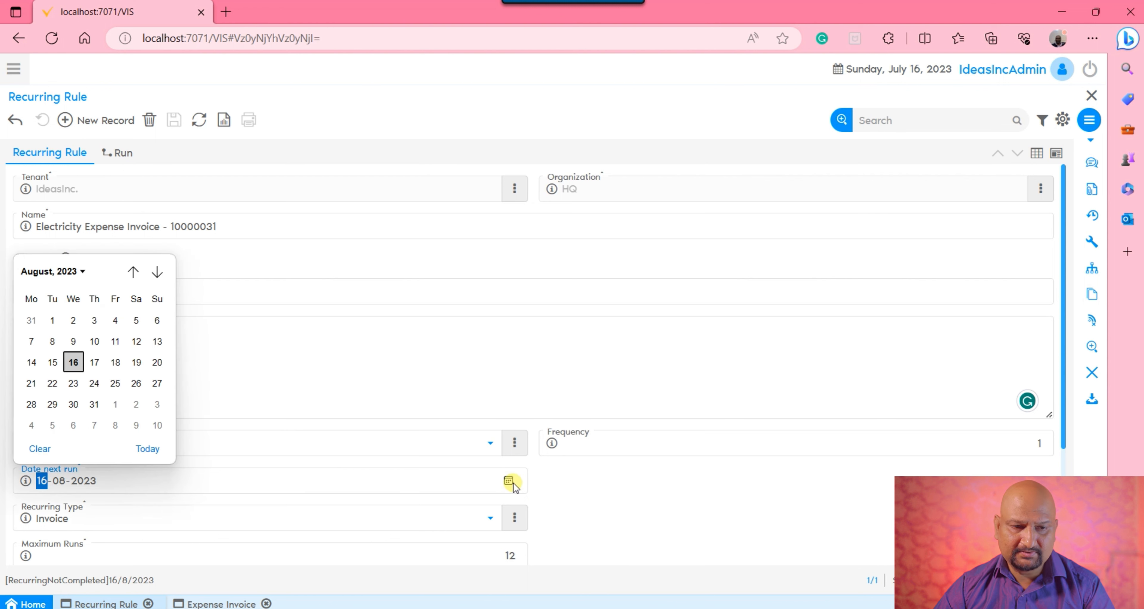
click(133, 271)
click(158, 361)
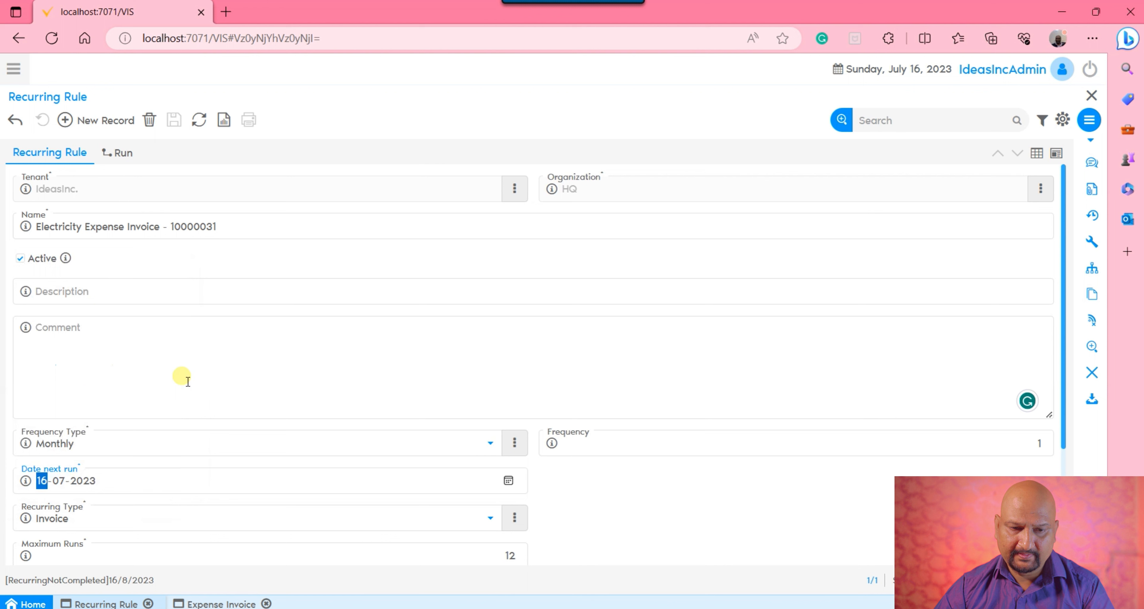
click(173, 120)
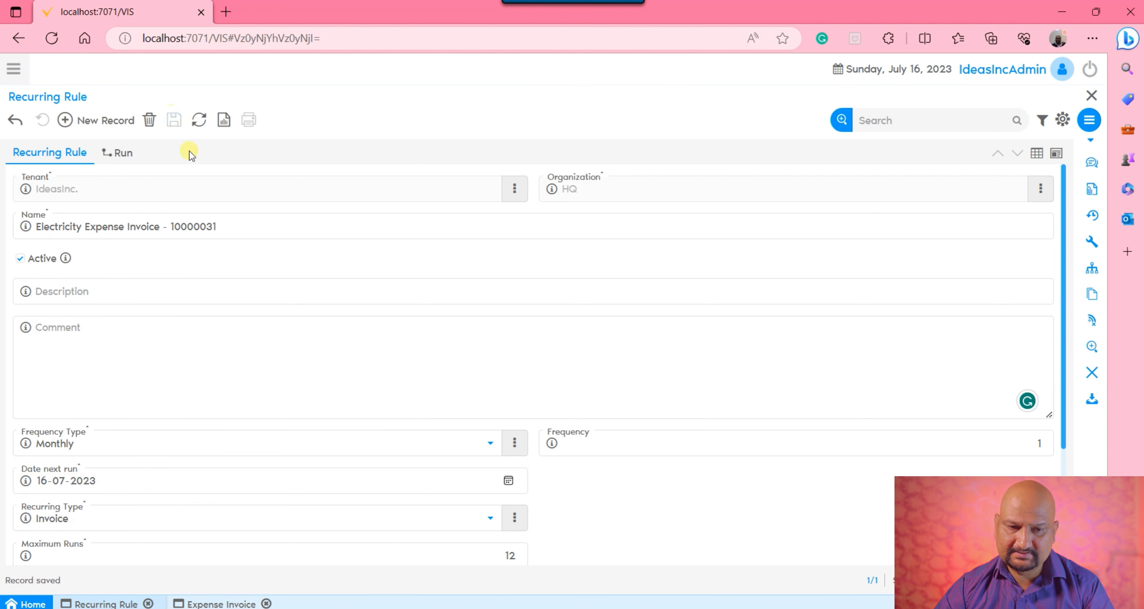
Process the saved recurring rule immediately and refresh the Expense Invoice window to load the newly generated invoice.
scroll(535, 307, down, 3)
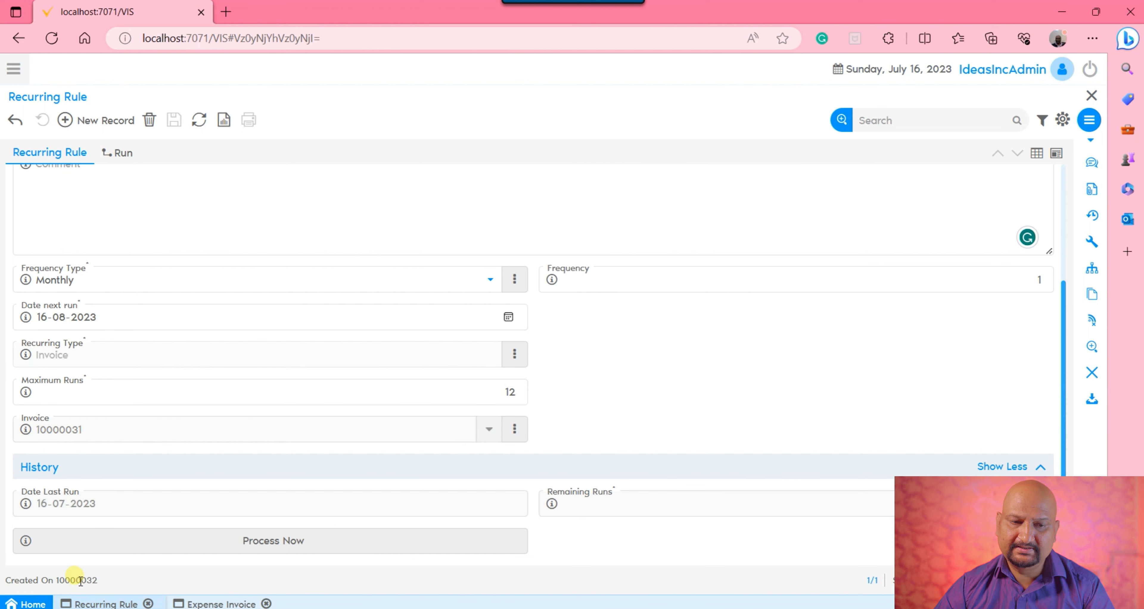
double_click(81, 580)
click(234, 604)
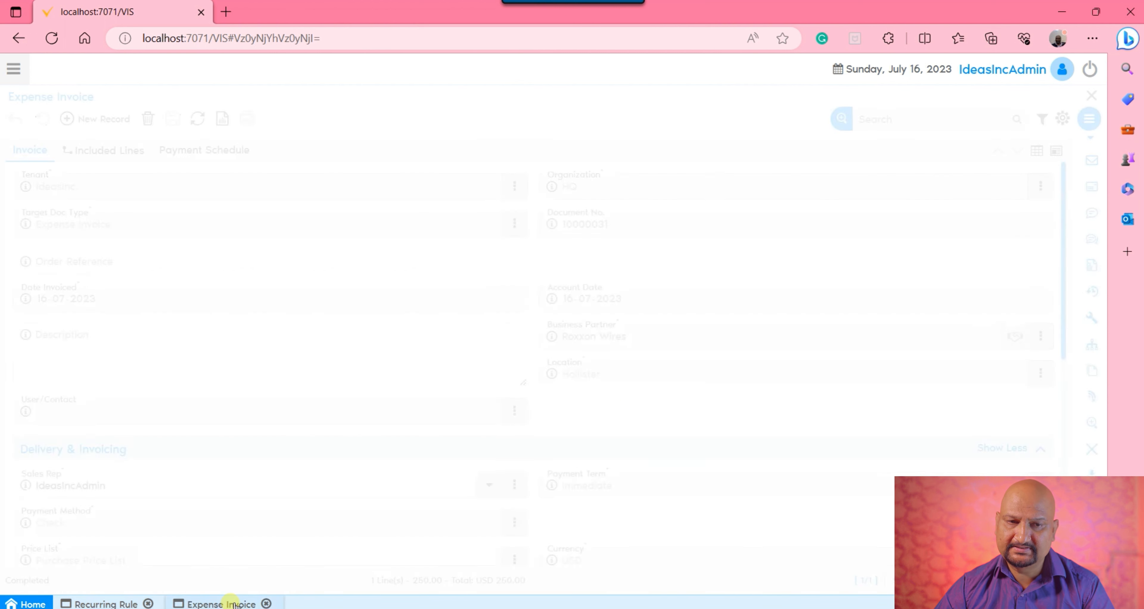
click(197, 121)
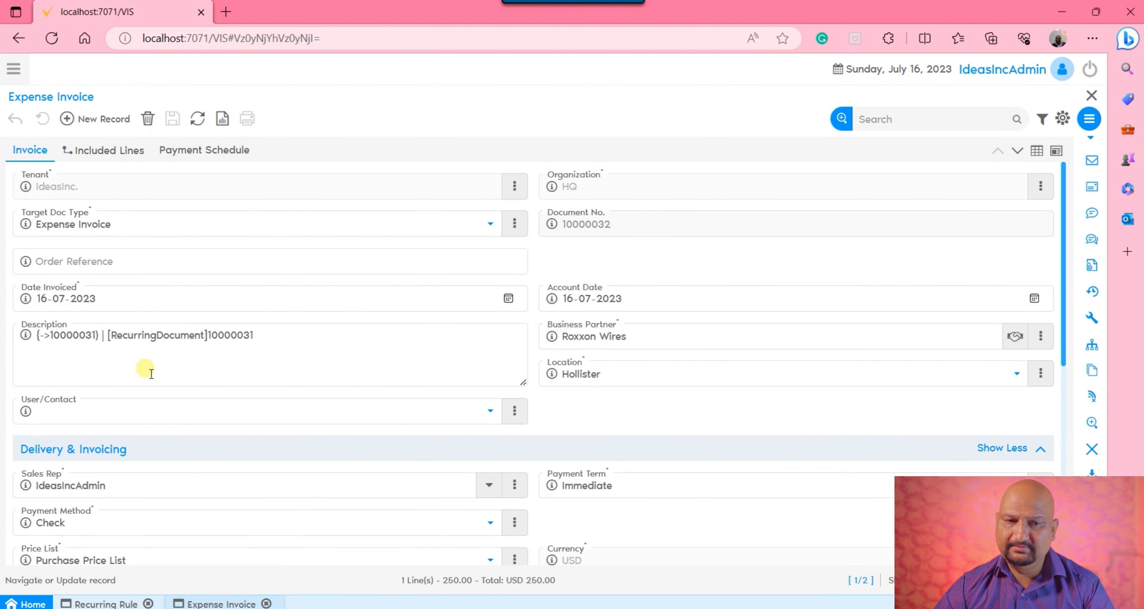
Examine the generated invoice's description for its source document reference and review the amounts and document status.
drag(115, 336, 348, 334)
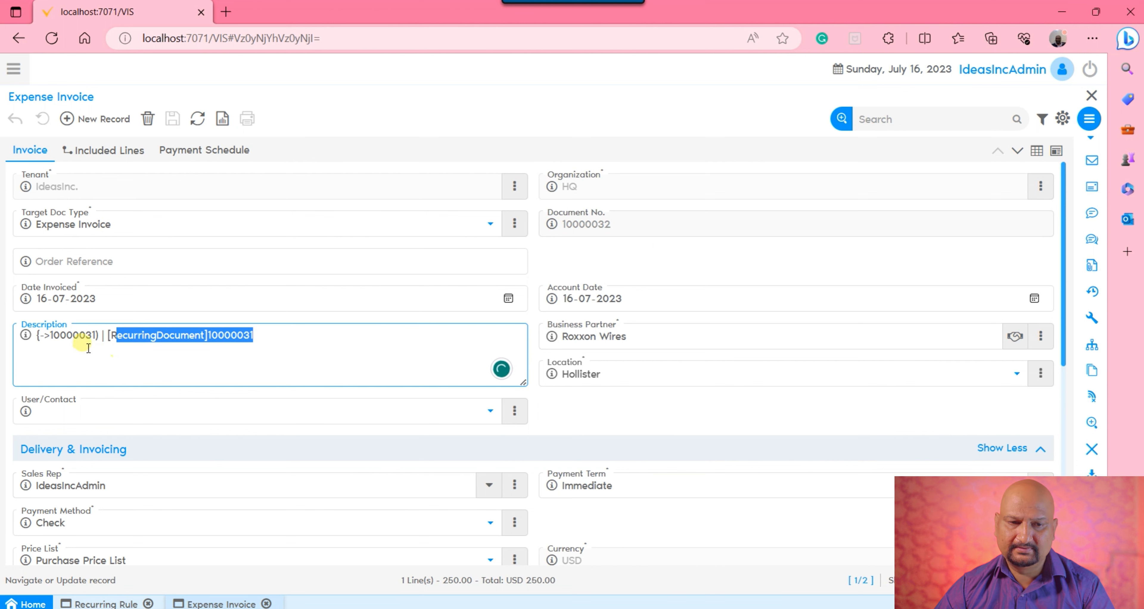
click(250, 342)
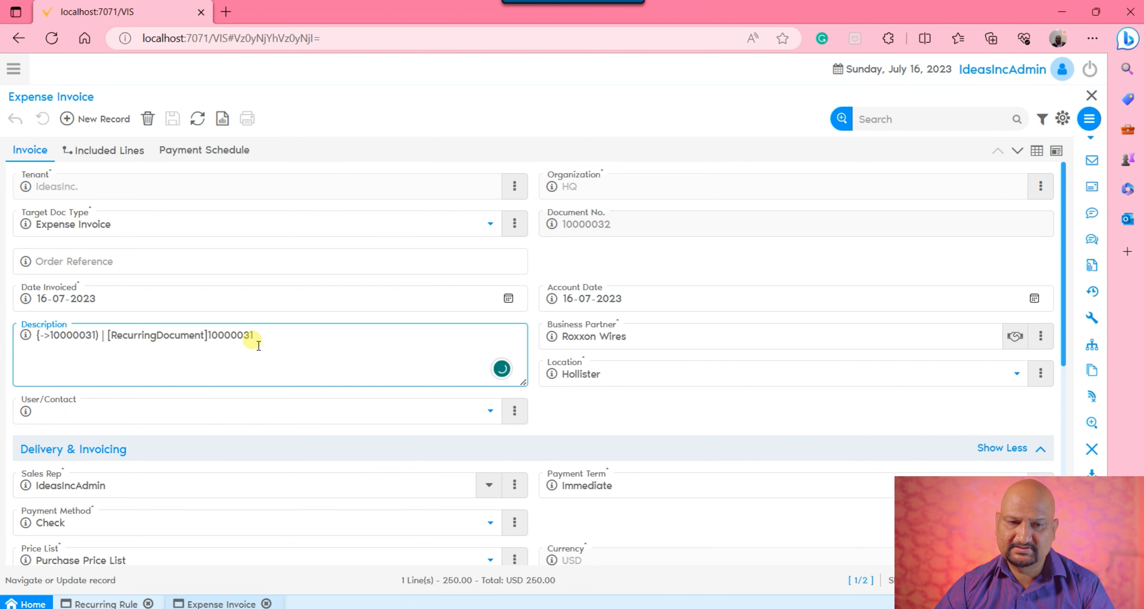
scroll(422, 342, down, 8)
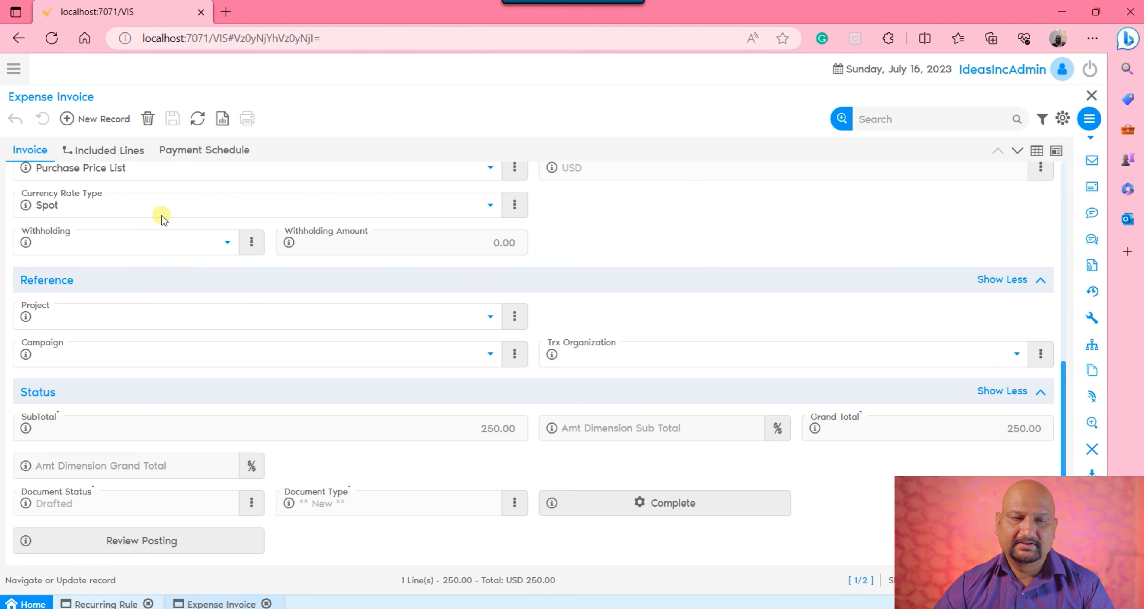
Set the price of the generated invoice's Electricity Expenses line to 200 and save the line.
click(126, 152)
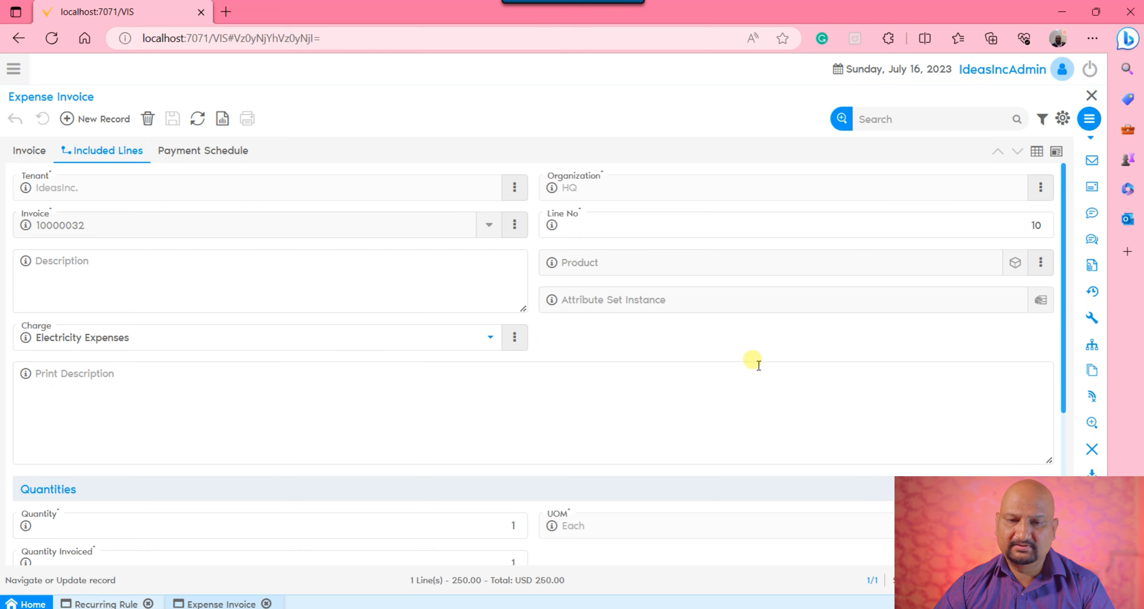
scroll(758, 356, down, 5)
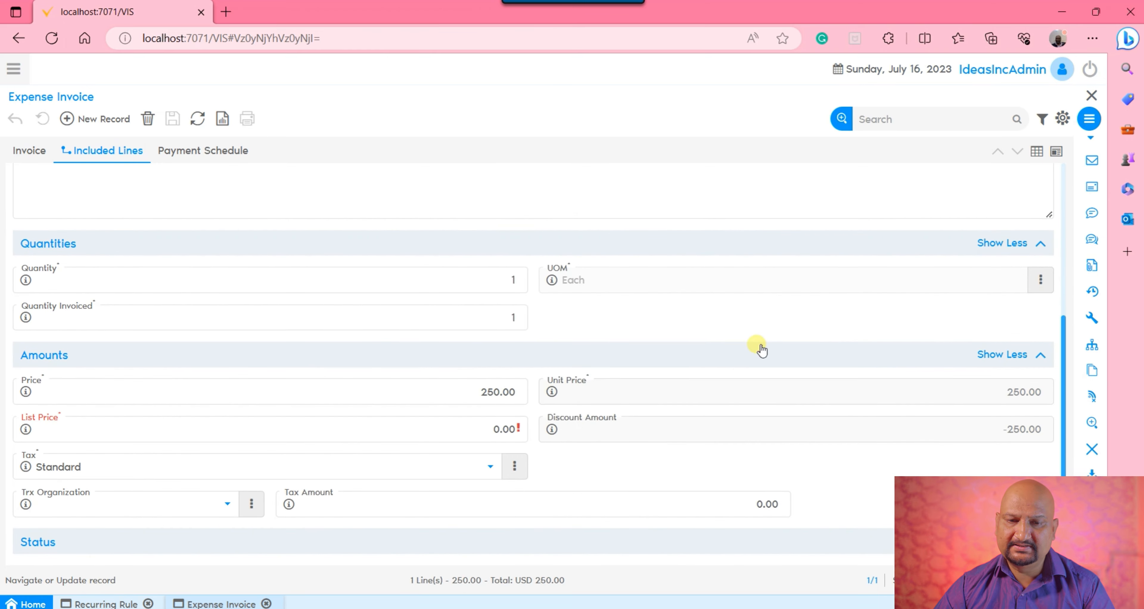
click(469, 400)
text(200)
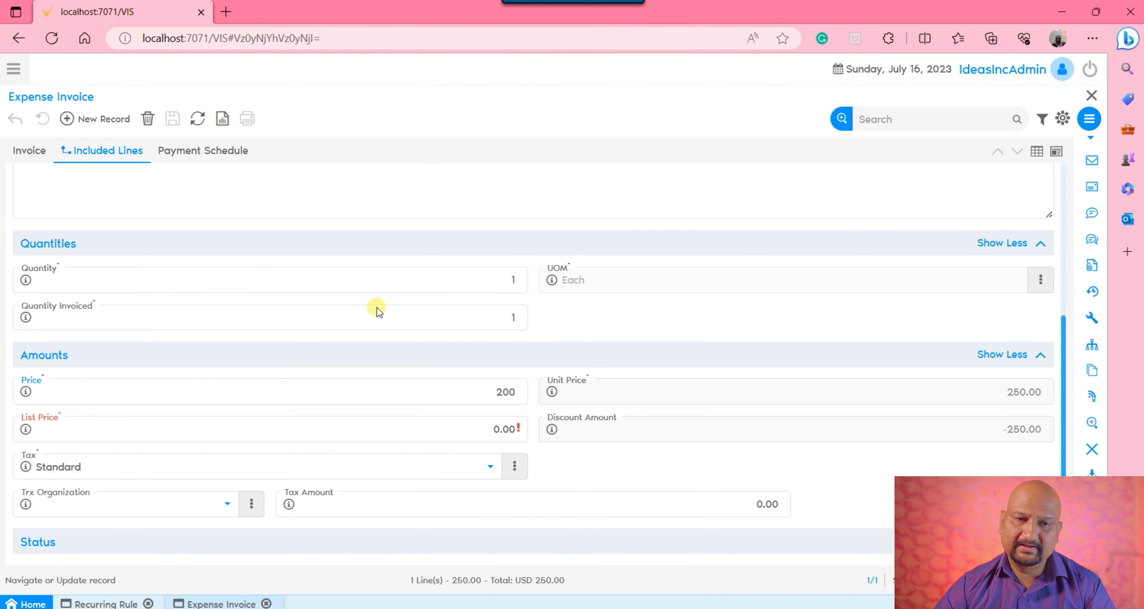
click(161, 133)
click(173, 118)
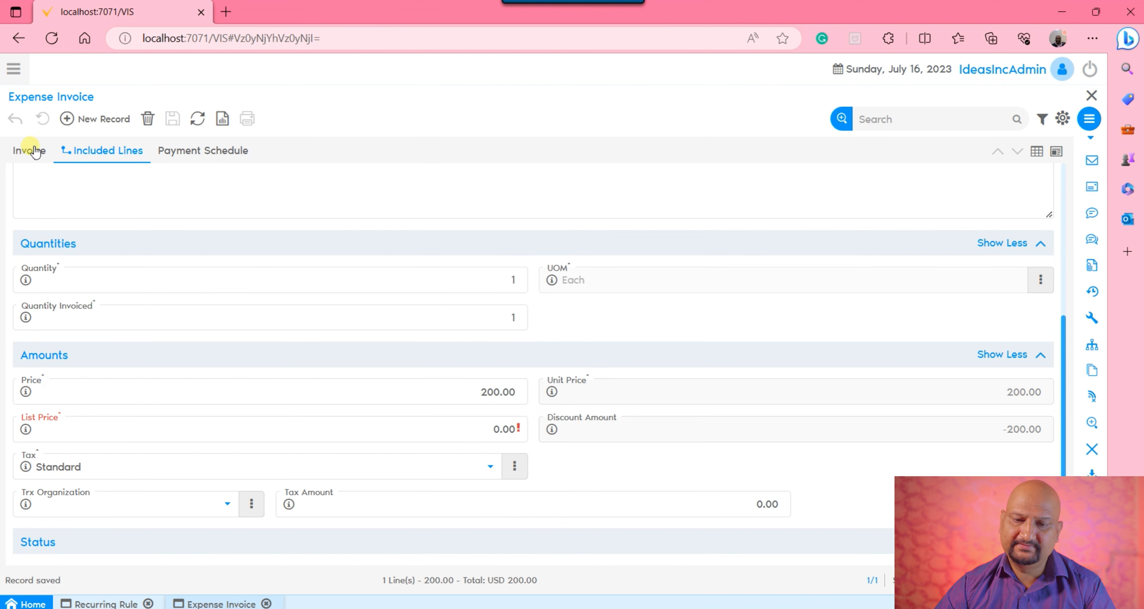
Check the totals and status on the generated invoice's header, and review the recurring rule's next run date and History section.
click(35, 152)
scroll(689, 293, down, 6)
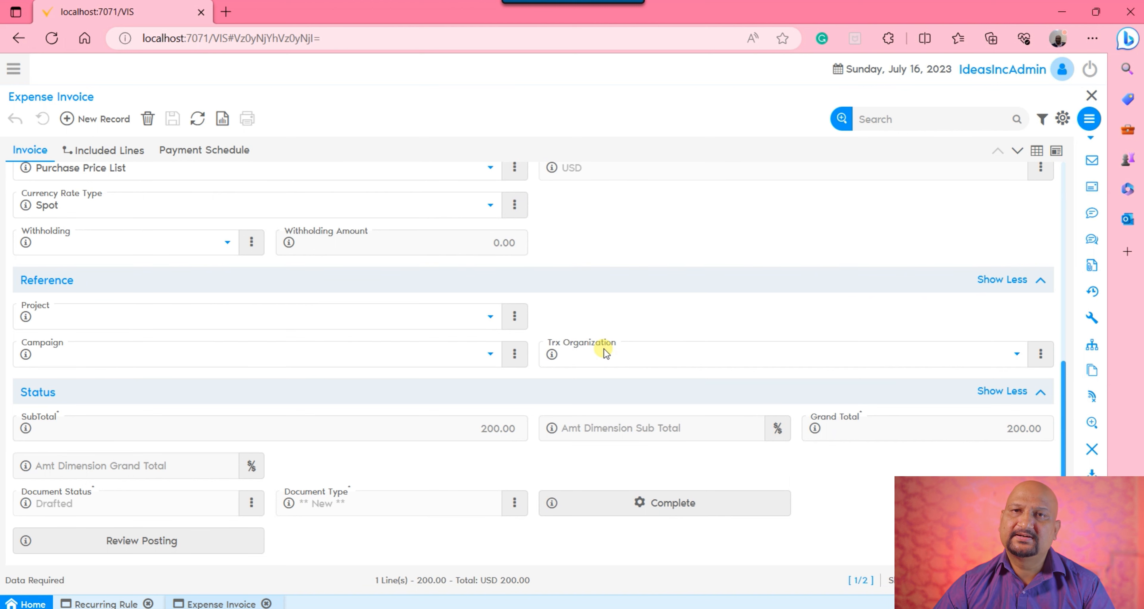
click(86, 603)
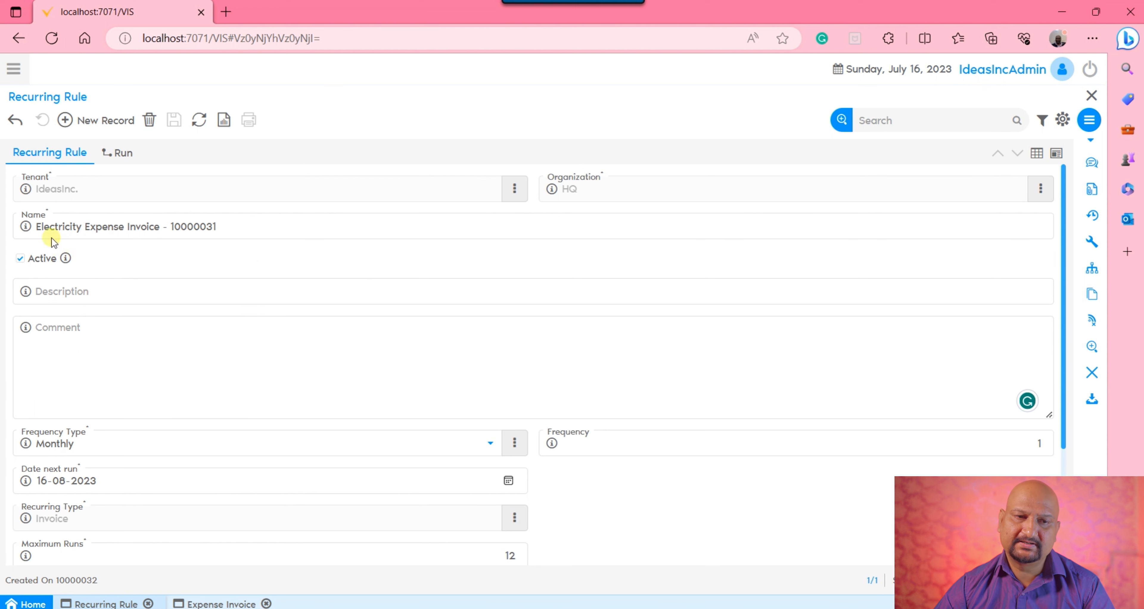
scroll(598, 467, down, 3)
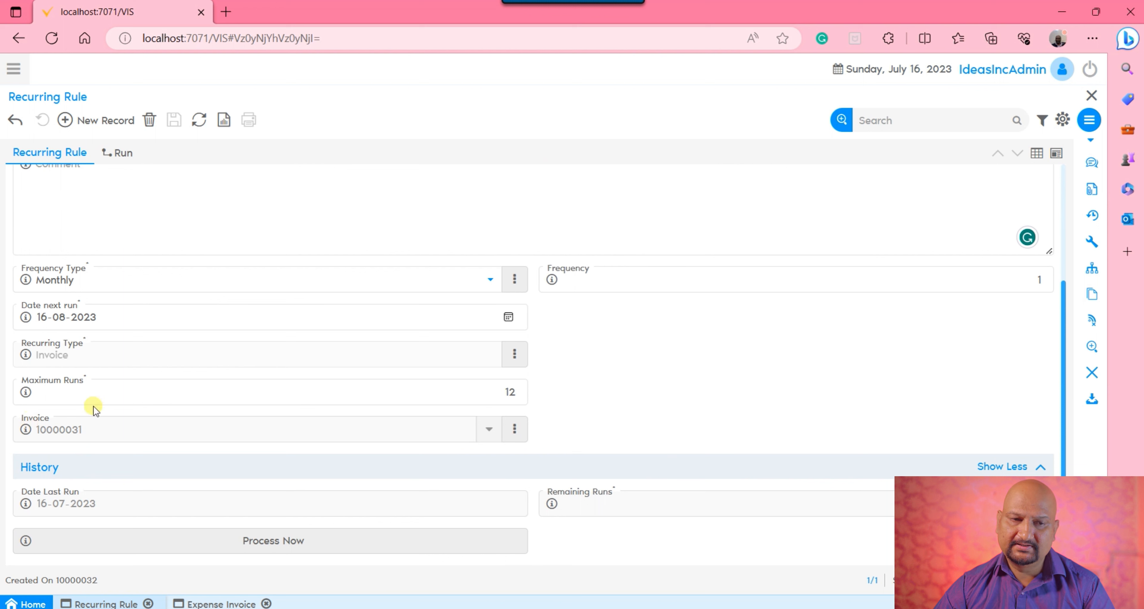